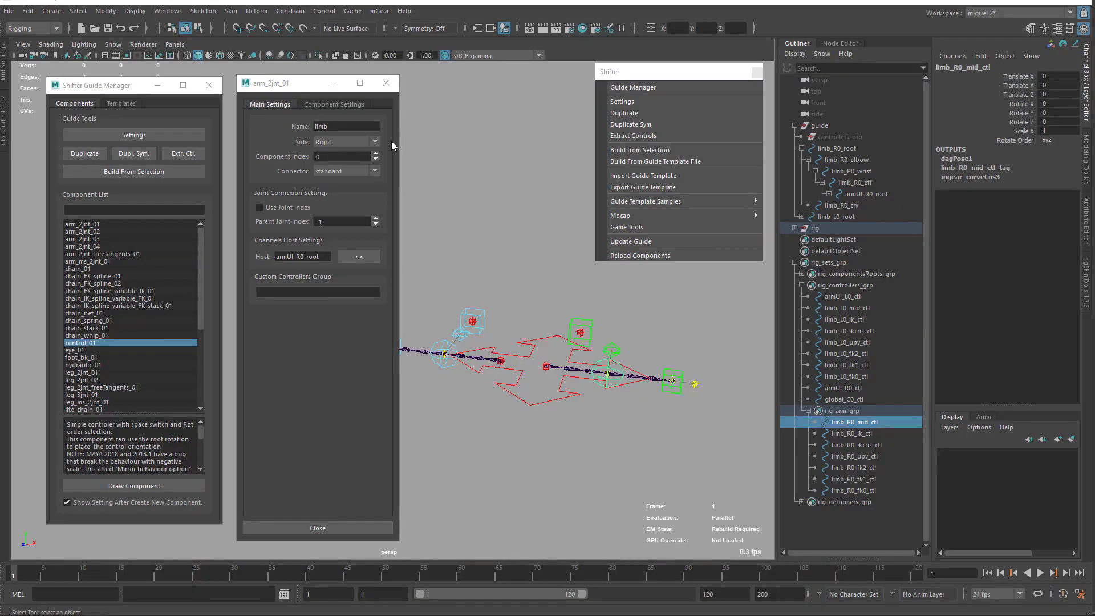
Look over the component-specific settings of the right limb's arm_2jnt_01 guide and close its settings window.
{"action": "left_click", "coordinate": [332, 105]}
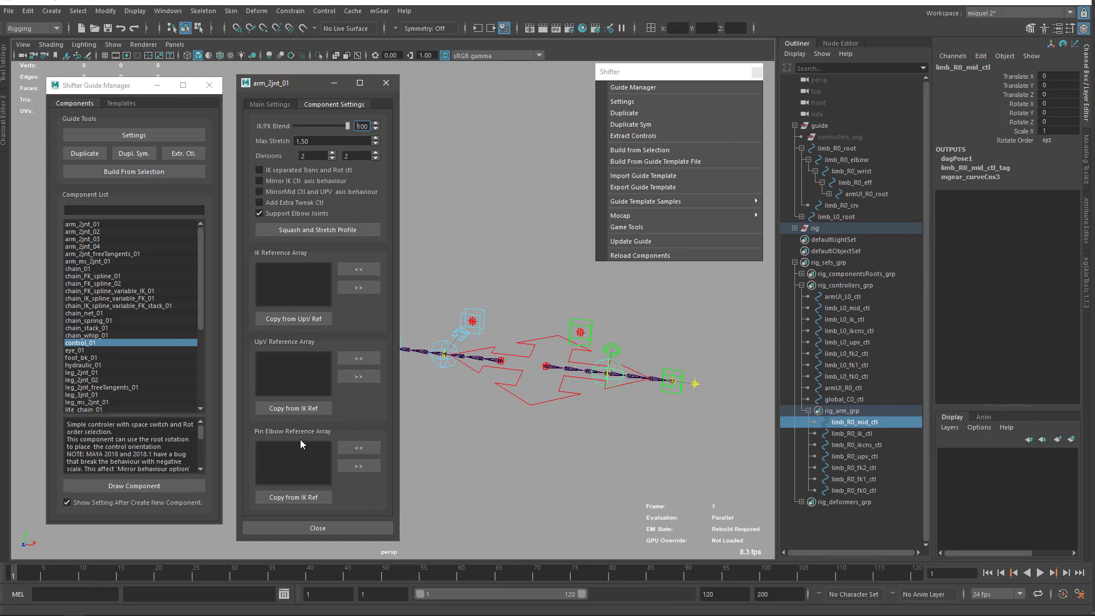
{"action": "key", "text": "Return"}
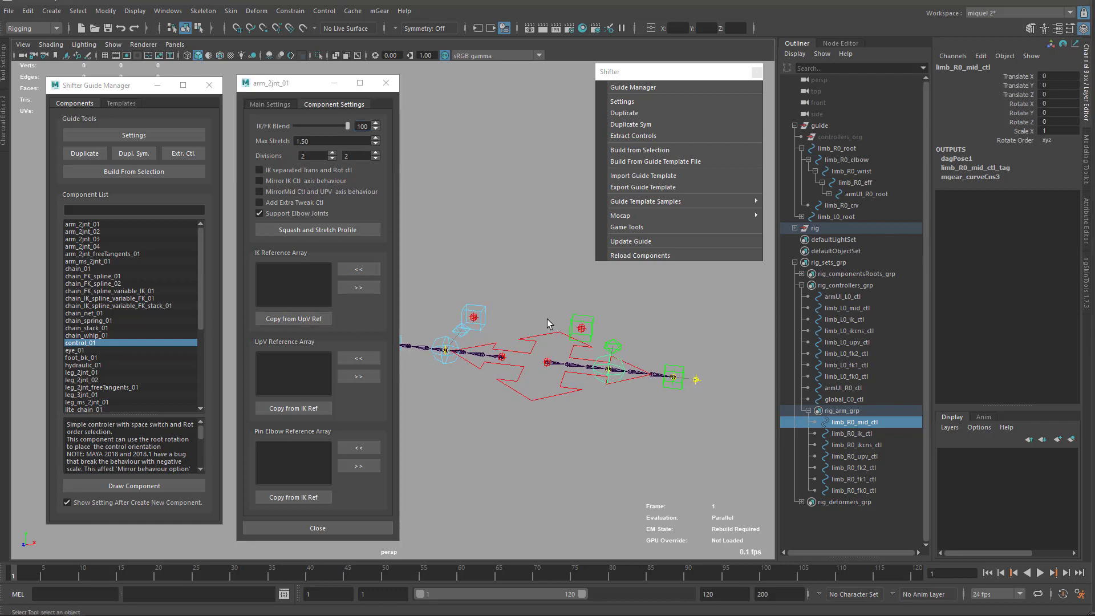
{"action": "left_click", "coordinate": [386, 83]}
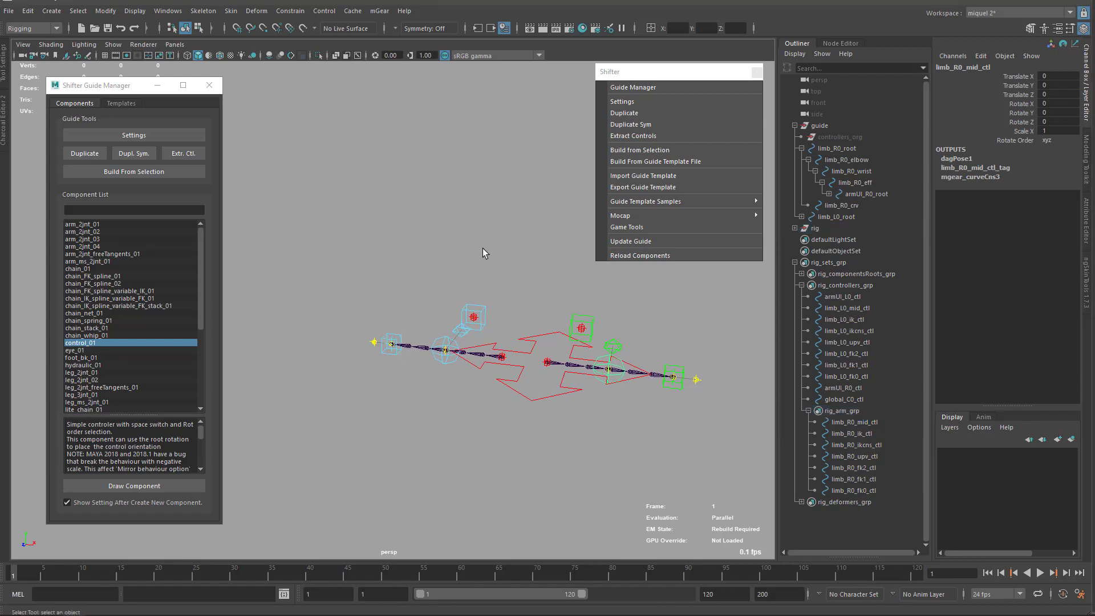
Start a new empty scene without saving the current one and shift the floating Shifter window aside.
{"action": "left_click", "coordinate": [484, 251]}
{"action": "key", "text": "ctrl+n"}
{"action": "left_click", "coordinate": [727, 214]}
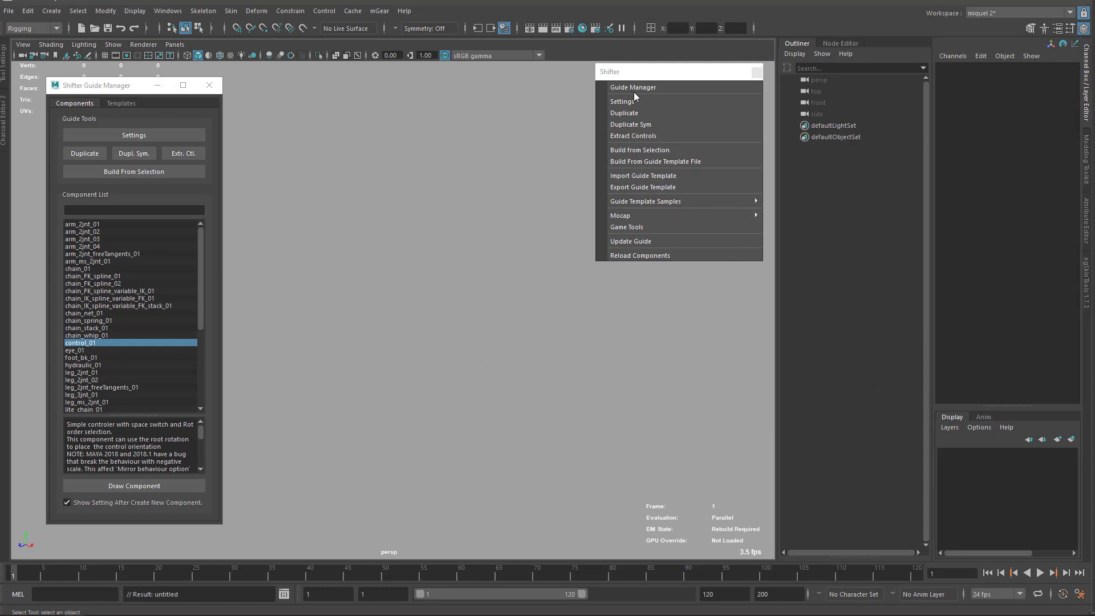
{"action": "left_click_drag", "start_coordinate": [637, 73], "coordinate": [652, 76]}
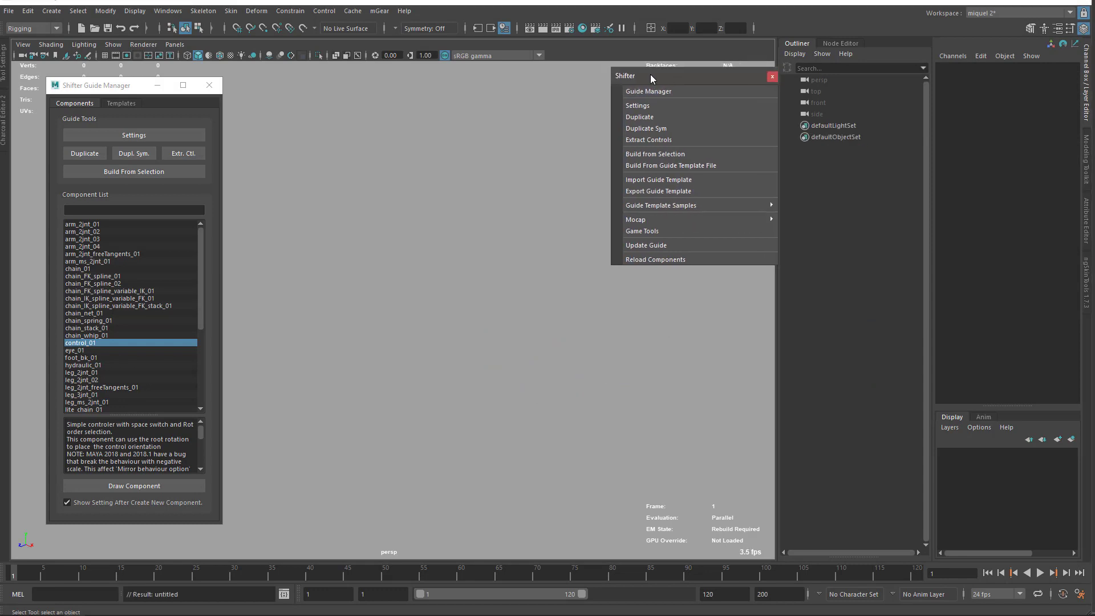
Draw an arm_2jnt_01 guide component in the empty scene, leaving its settings window open.
{"action": "double_click", "coordinate": [83, 225]}
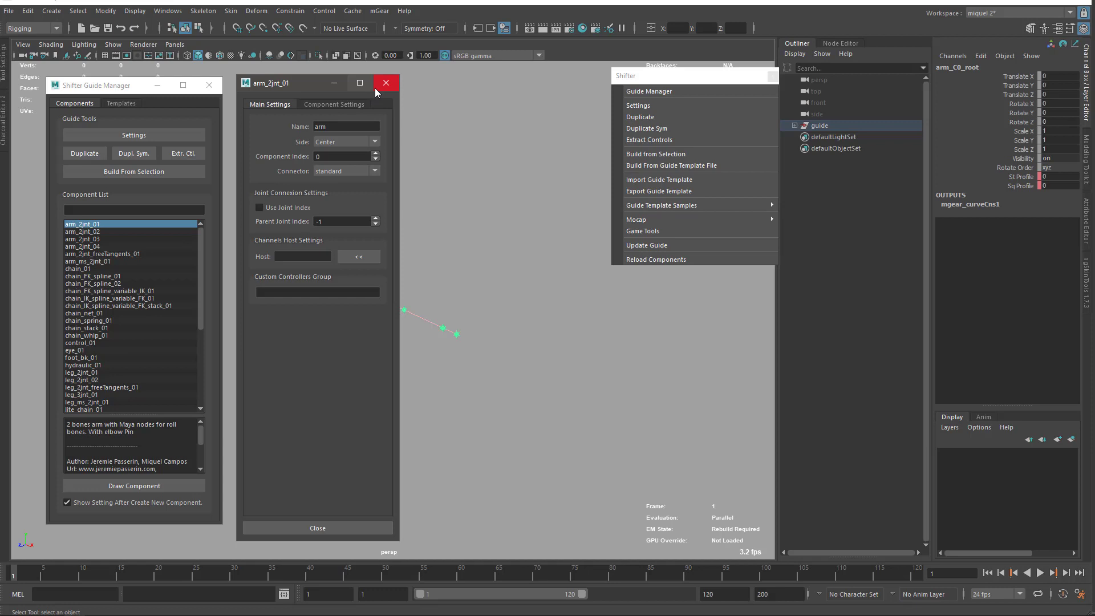
{"action": "left_click_drag", "start_coordinate": [289, 89], "coordinate": [292, 88]}
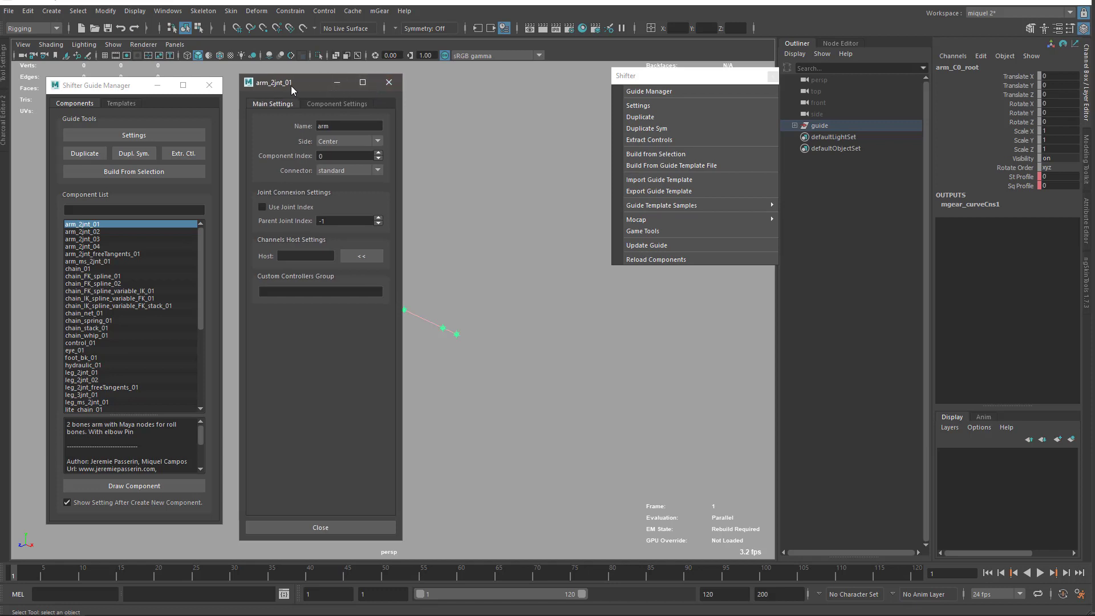
{"action": "left_click", "coordinate": [502, 283]}
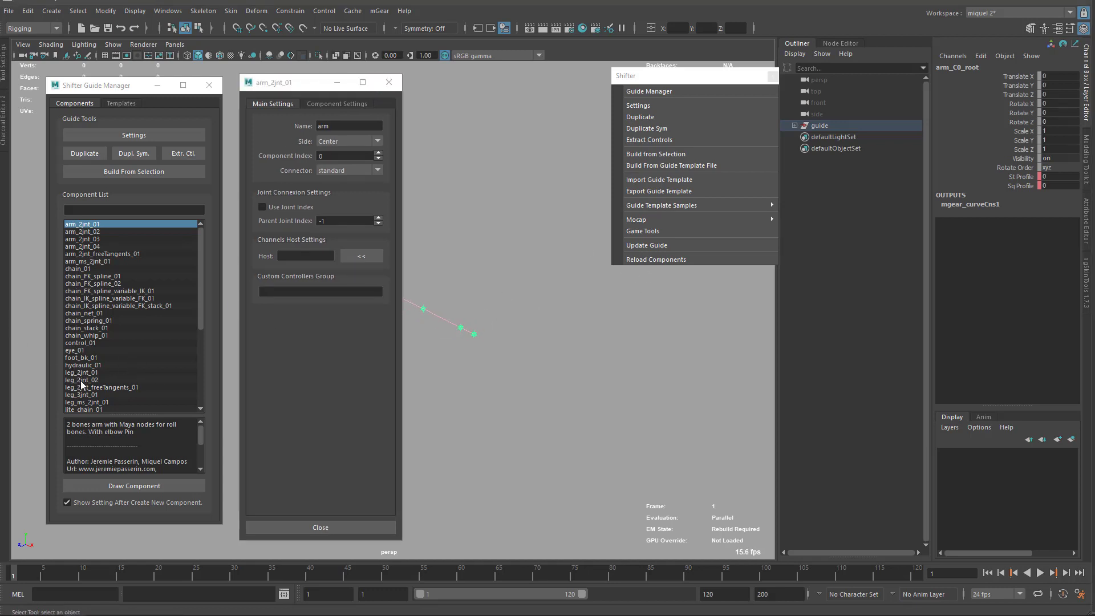
Draw a control_01 component under the guide root and place its settings window beside the arm's.
{"action": "left_click", "coordinate": [831, 127]}
{"action": "scroll", "coordinate": [107, 352], "scroll_direction": "down", "scroll_amount": 3}
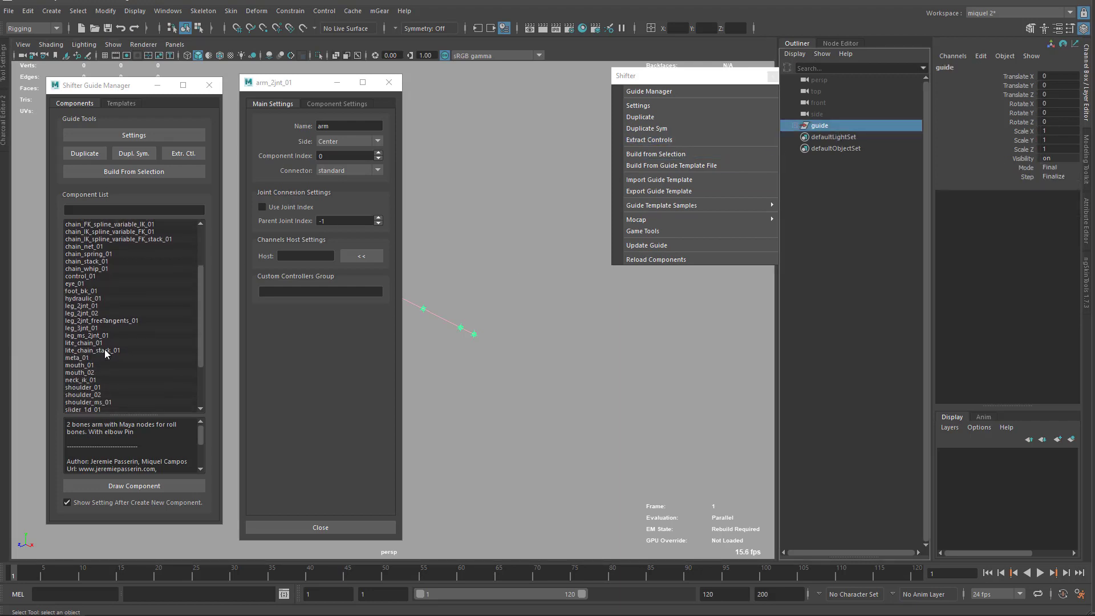
{"action": "double_click", "coordinate": [84, 277]}
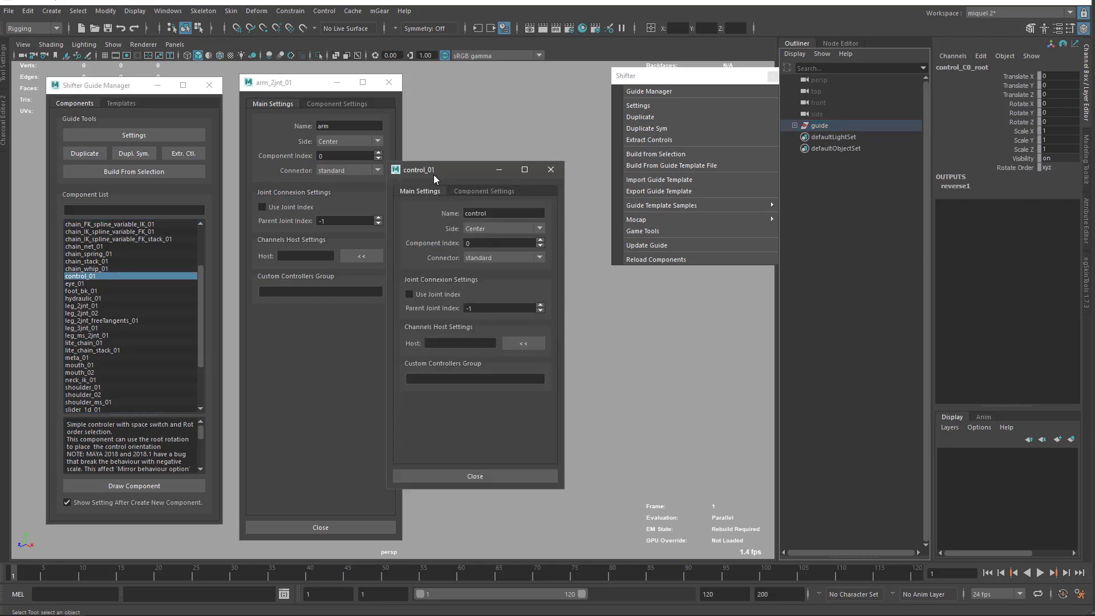
{"action": "left_click_drag", "start_coordinate": [446, 169], "coordinate": [484, 105]}
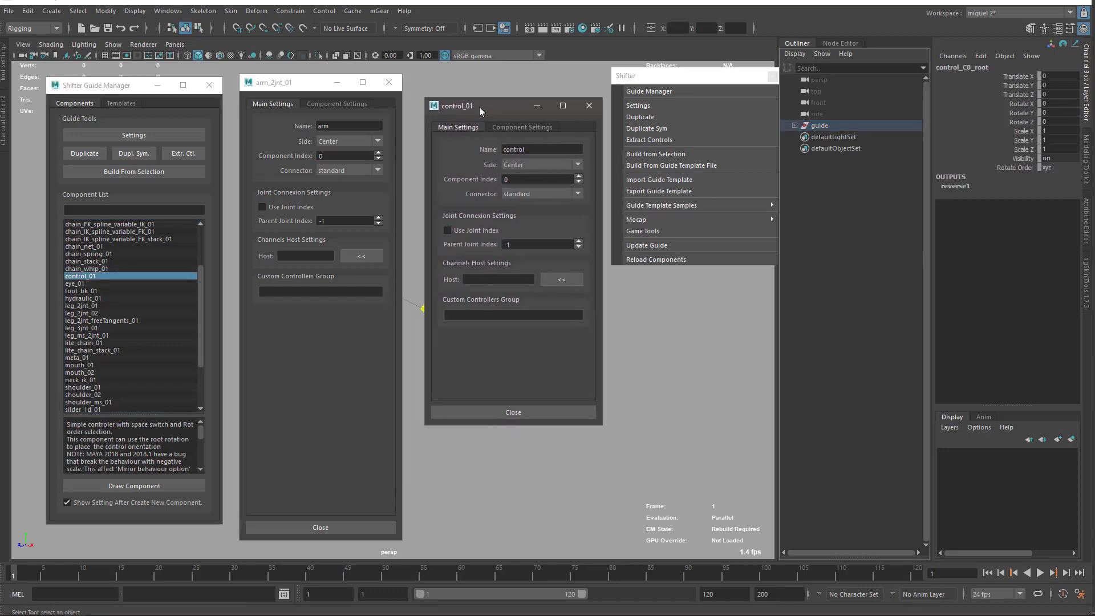
Draw a mouth_01 component under the guide root and arrange the windows so all three settings dialogs are visible.
{"action": "left_click", "coordinate": [821, 126]}
{"action": "scroll", "coordinate": [131, 359], "scroll_direction": "down", "scroll_amount": 1}
{"action": "scroll", "coordinate": [129, 361], "scroll_direction": "down", "scroll_amount": 1}
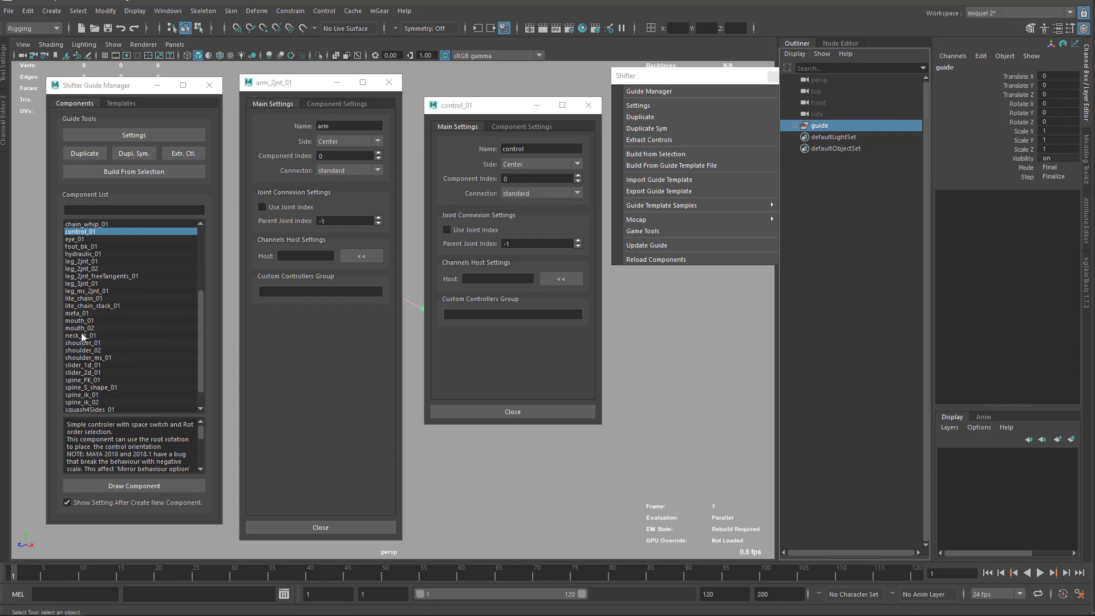
{"action": "double_click", "coordinate": [78, 322]}
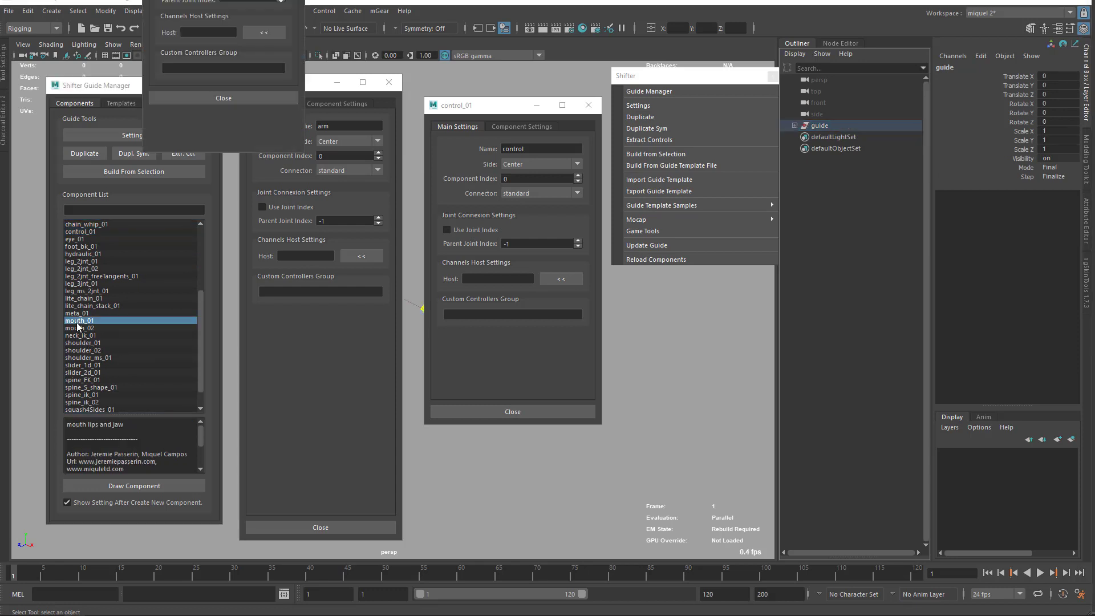
{"action": "left_click_drag", "start_coordinate": [645, 227], "coordinate": [660, 120]}
{"action": "left_click_drag", "start_coordinate": [665, 78], "coordinate": [864, 131]}
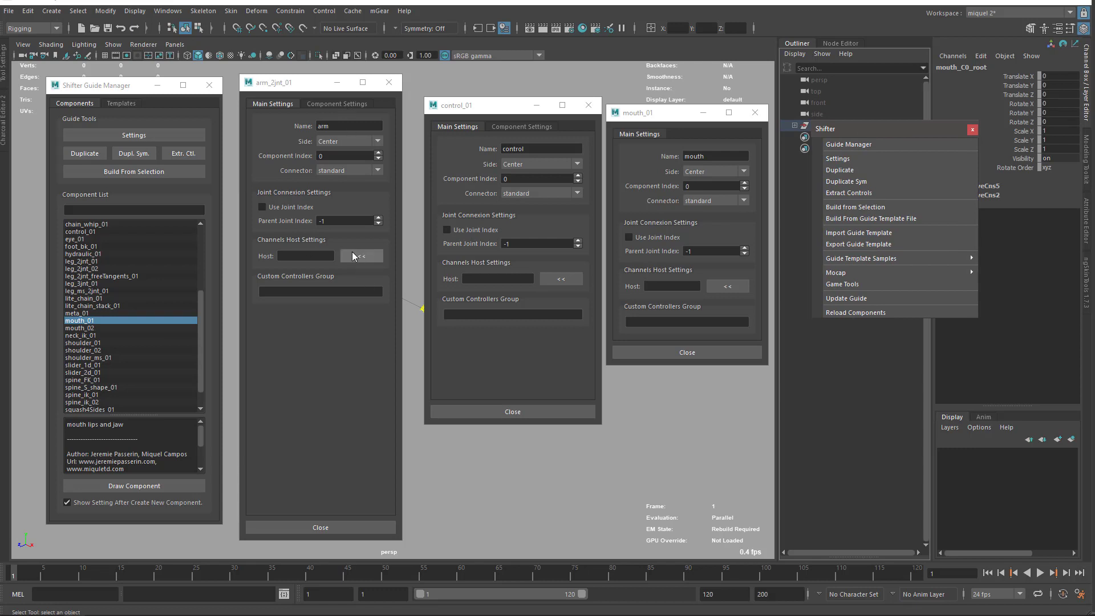
Compare the component-specific settings of arm_2jnt_01 and control_01 with the settings available for mouth_01.
{"action": "left_click", "coordinate": [337, 104]}
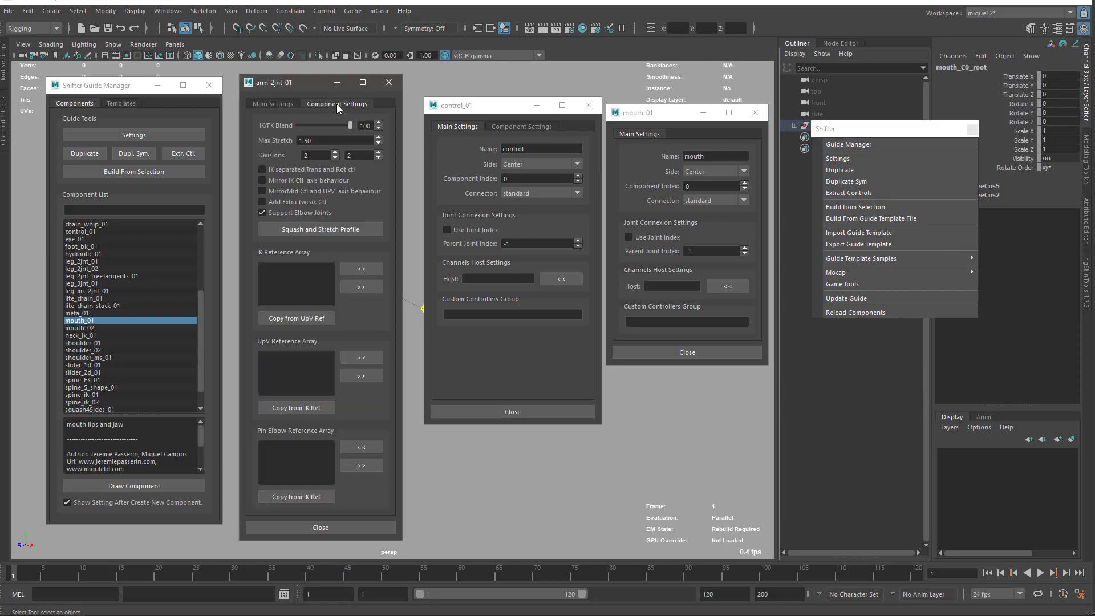
{"action": "left_click", "coordinate": [511, 127]}
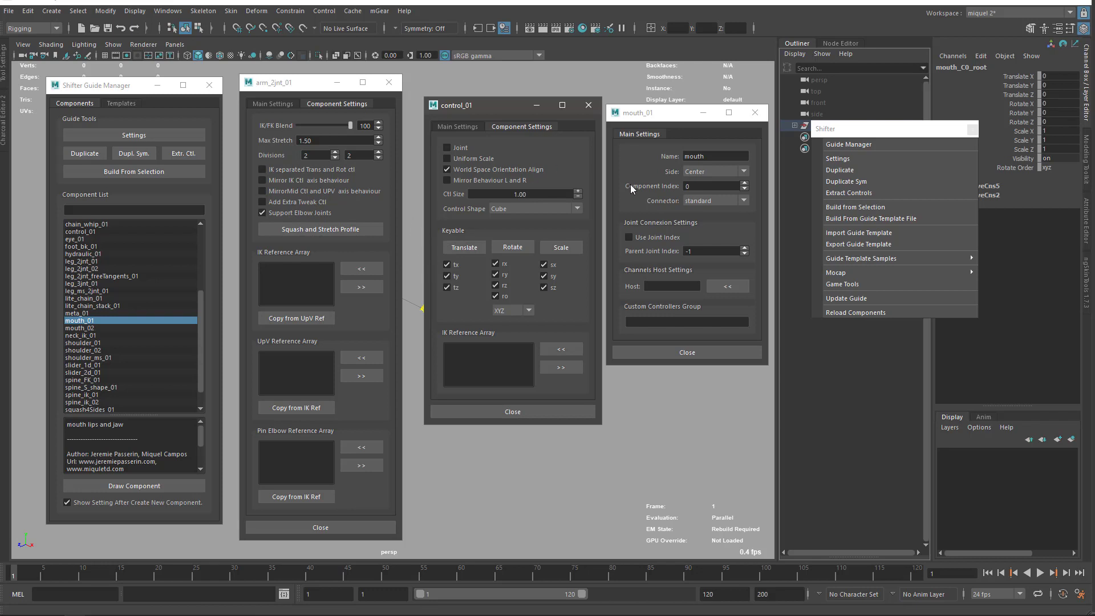
{"action": "mouse_move", "coordinate": [642, 112]}
{"action": "left_mouse_down"}
{"action": "mouse_move", "coordinate": [661, 113]}
{"action": "mouse_move", "coordinate": [654, 124]}
{"action": "left_mouse_up"}
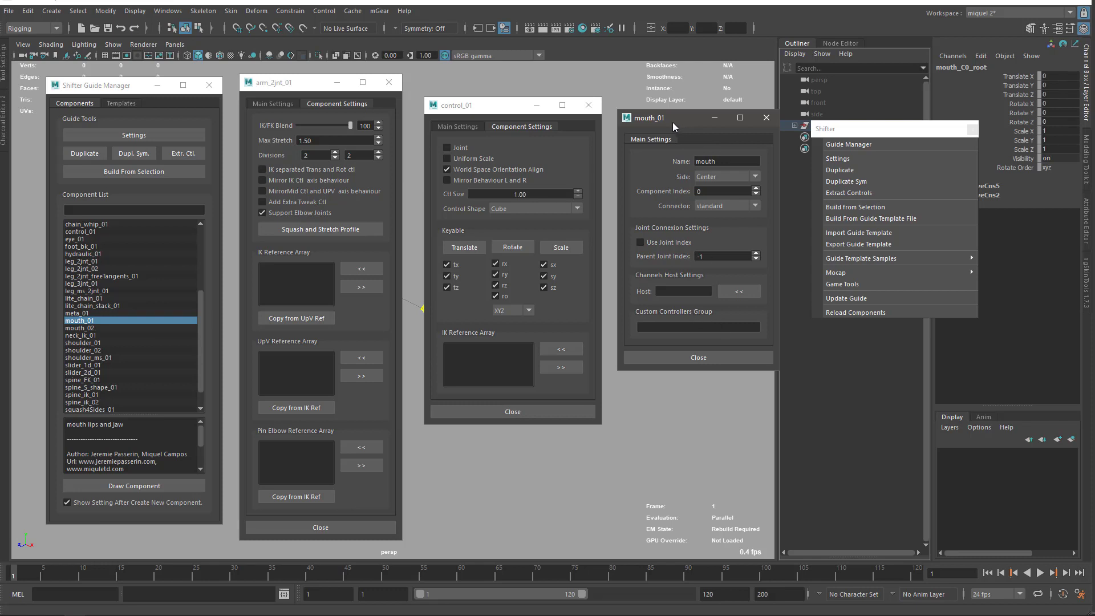
{"action": "left_click_drag", "start_coordinate": [674, 122], "coordinate": [675, 120]}
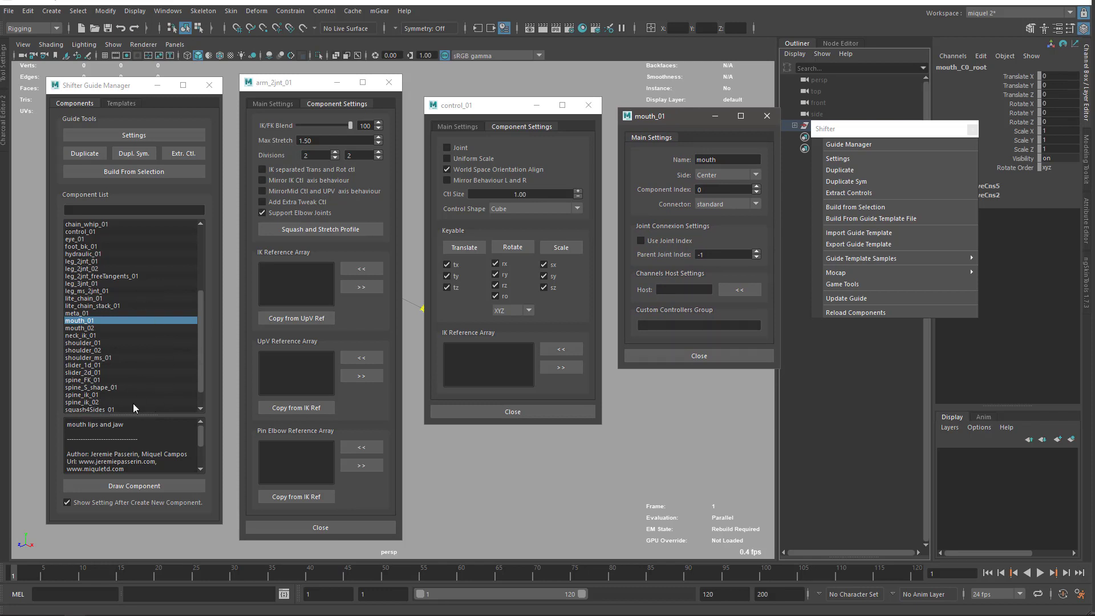
Close the mouth_01 settings window and space out the control_01 and arm_2jnt_01 settings windows.
{"action": "scroll", "coordinate": [200, 343], "scroll_direction": "down", "scroll_amount": 1}
{"action": "scroll", "coordinate": [200, 319], "scroll_direction": "up", "scroll_amount": 2}
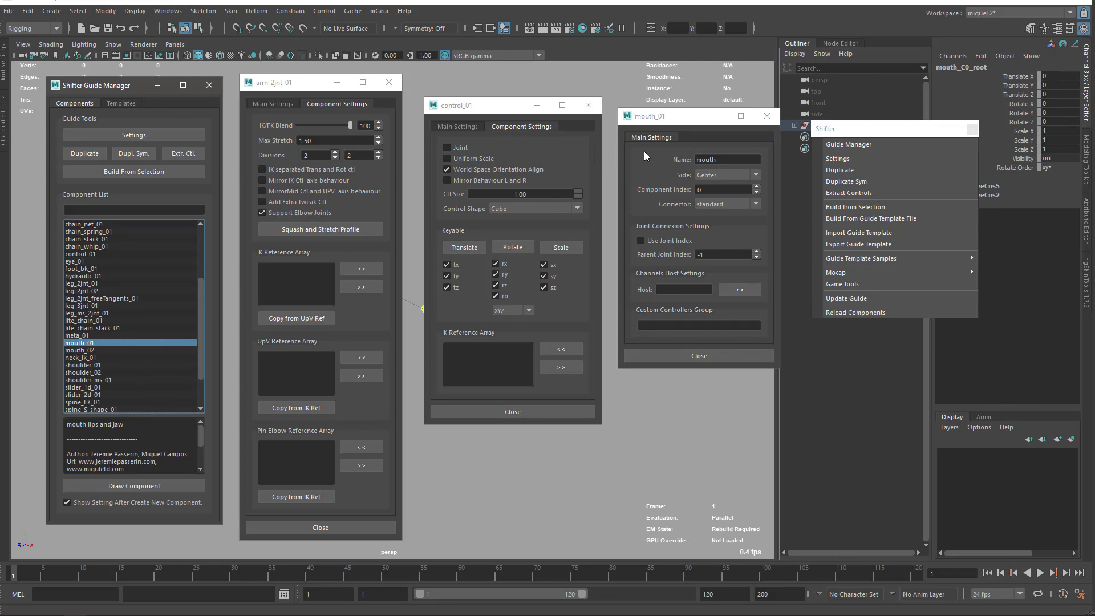
{"action": "left_click", "coordinate": [767, 116]}
{"action": "left_click_drag", "start_coordinate": [479, 112], "coordinate": [513, 114]}
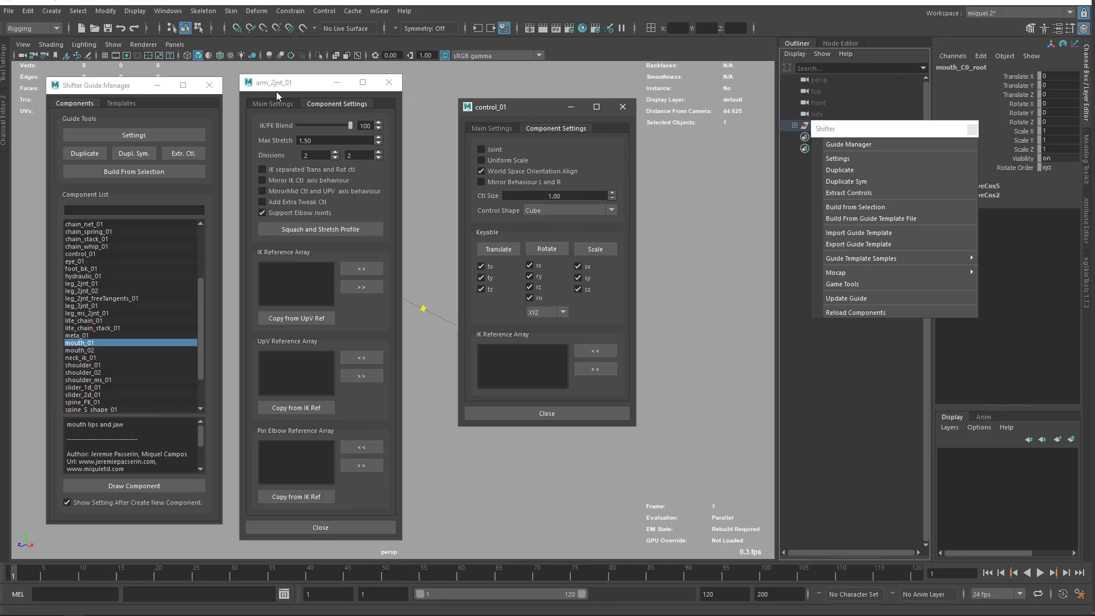
{"action": "left_click_drag", "start_coordinate": [276, 91], "coordinate": [299, 92]}
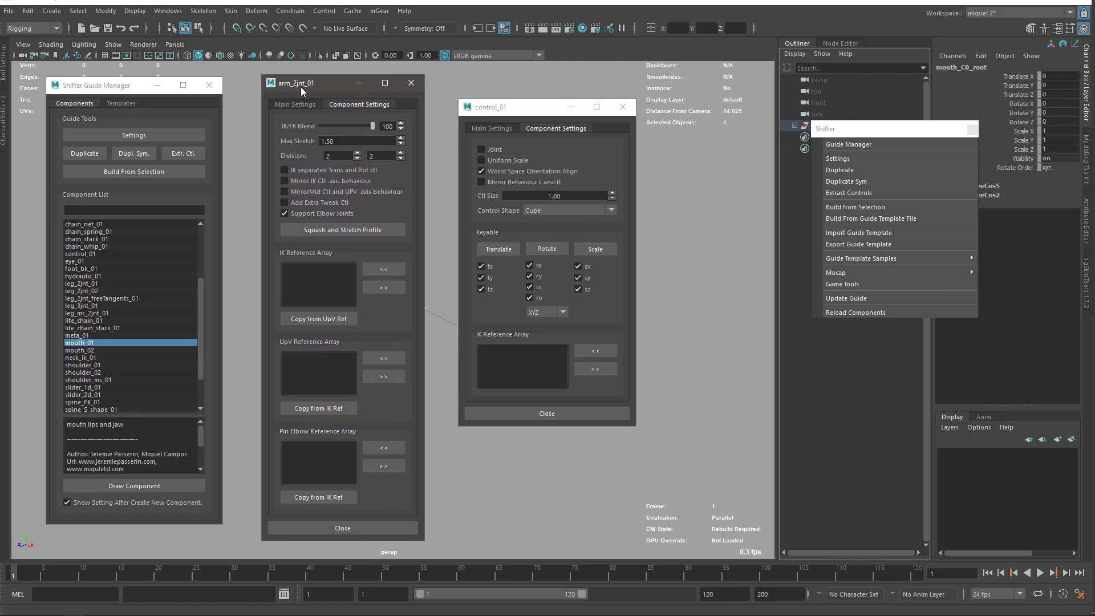
Open the arm's squash and stretch profile curves and position the Graph Editor for editing.
{"action": "left_click", "coordinate": [341, 231]}
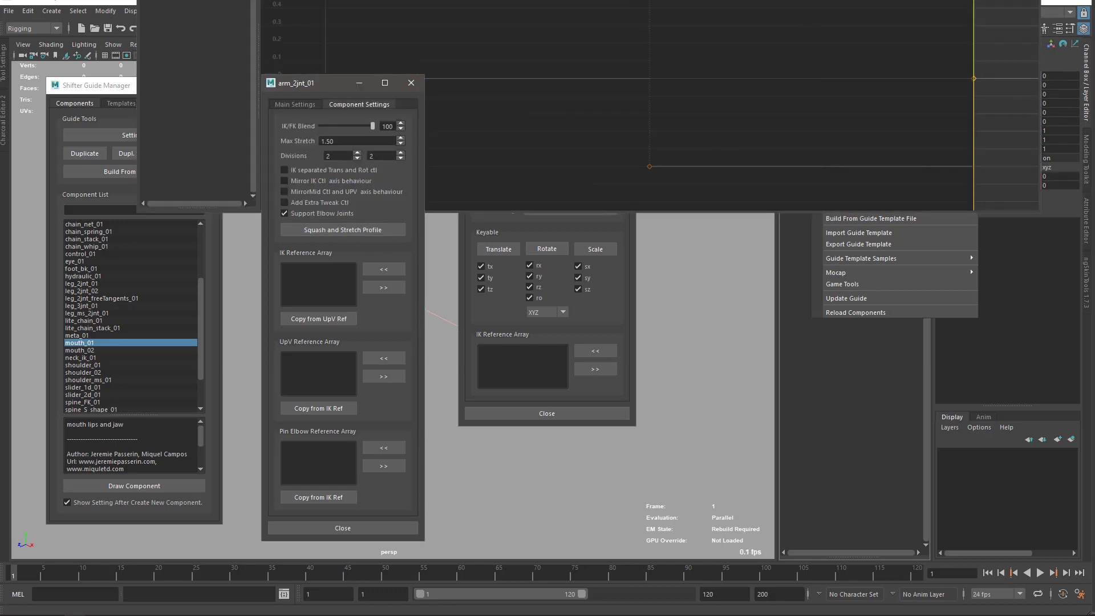
{"action": "left_click_drag", "start_coordinate": [193, 15], "coordinate": [190, 293]}
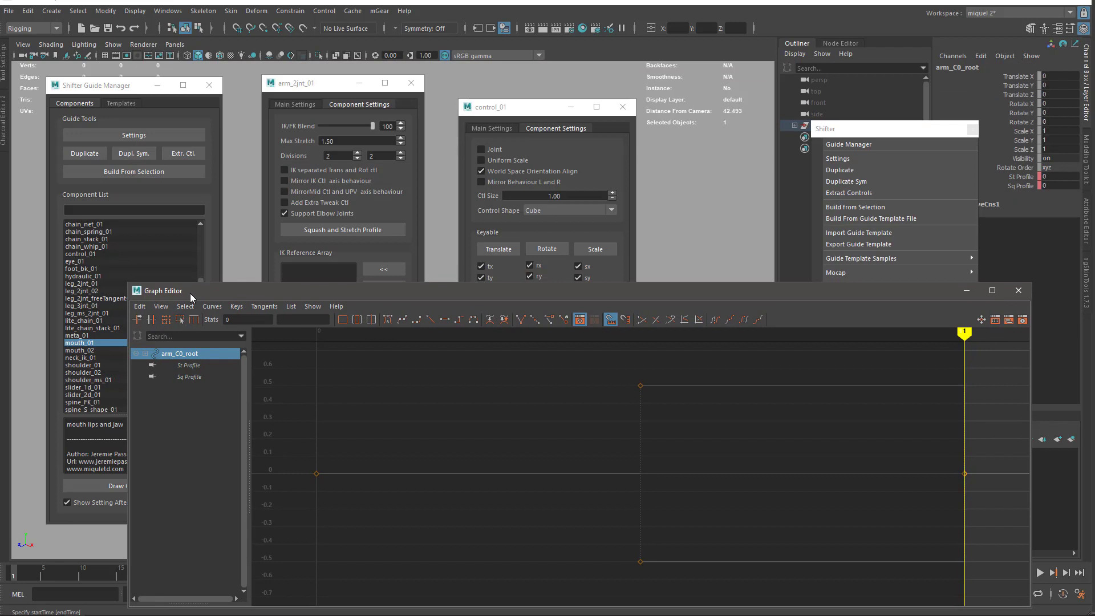
{"action": "left_click_drag", "start_coordinate": [190, 294], "coordinate": [194, 285]}
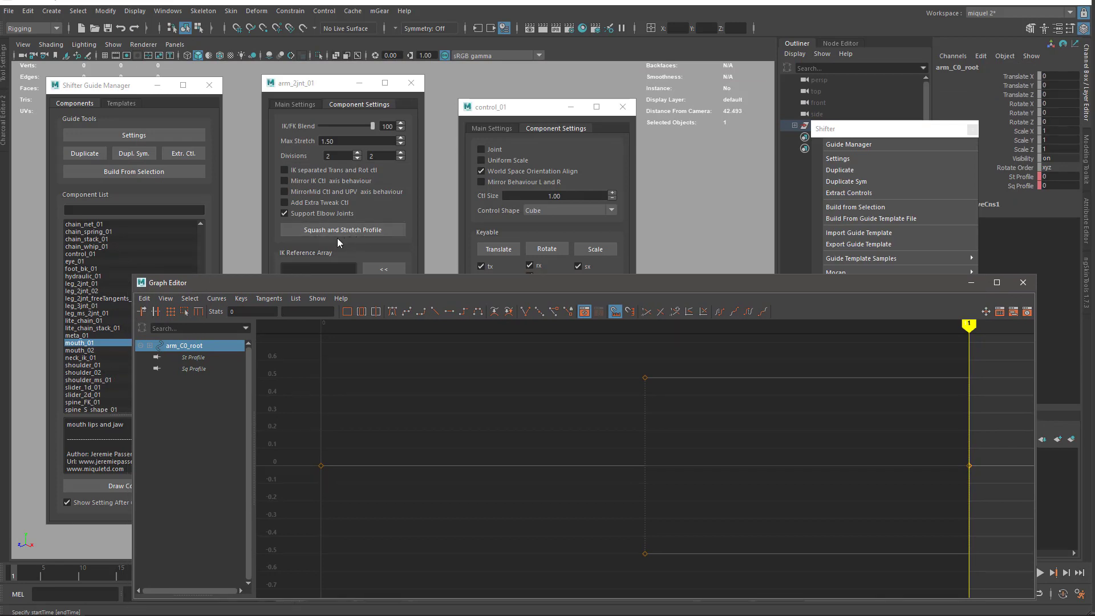
{"action": "left_click_drag", "start_coordinate": [312, 289], "coordinate": [286, 176]}
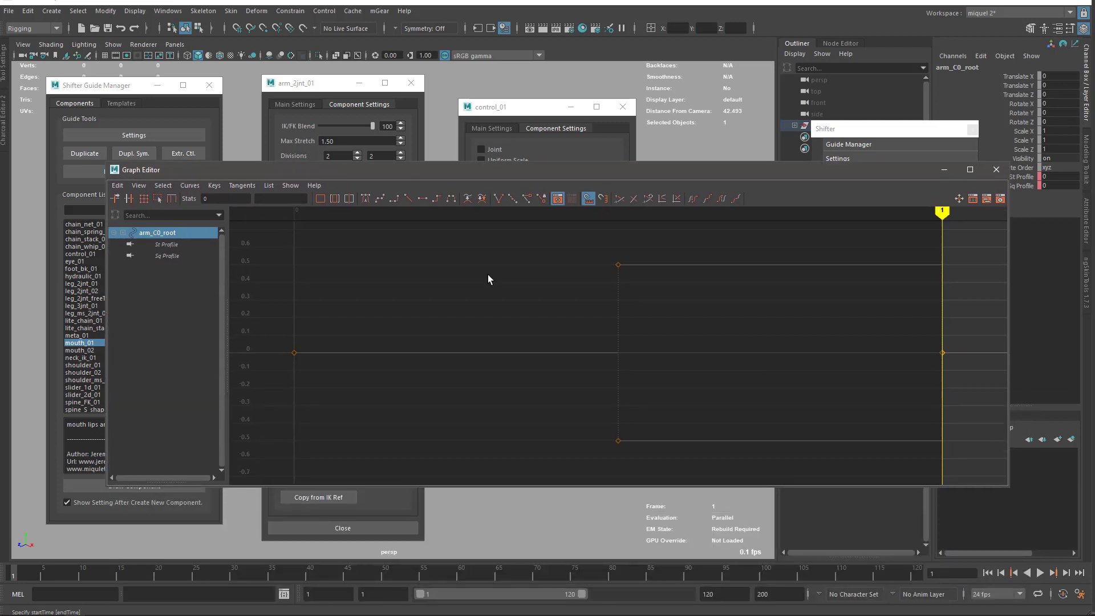
Select all keys of the arm's St Profile and Sq Profile curves and apply plateau tangents to them.
{"action": "scroll", "coordinate": [704, 320], "scroll_direction": "down", "scroll_amount": 2}
{"action": "left_click_drag", "start_coordinate": [667, 323], "coordinate": [614, 402]}
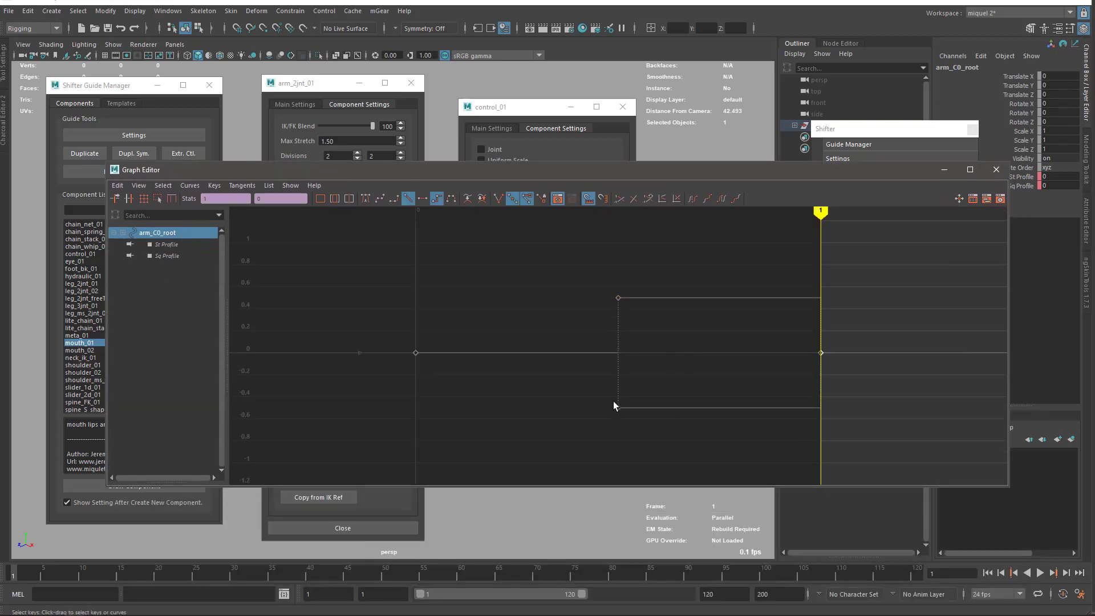
{"action": "left_click", "coordinate": [451, 198]}
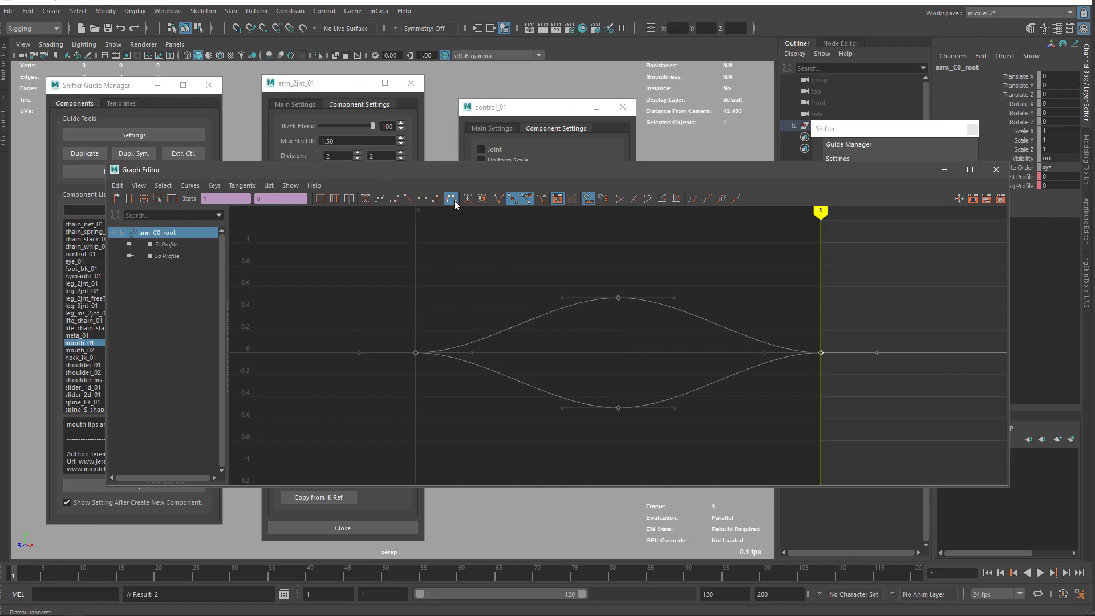
{"action": "left_click_drag", "start_coordinate": [753, 171], "coordinate": [733, 286]}
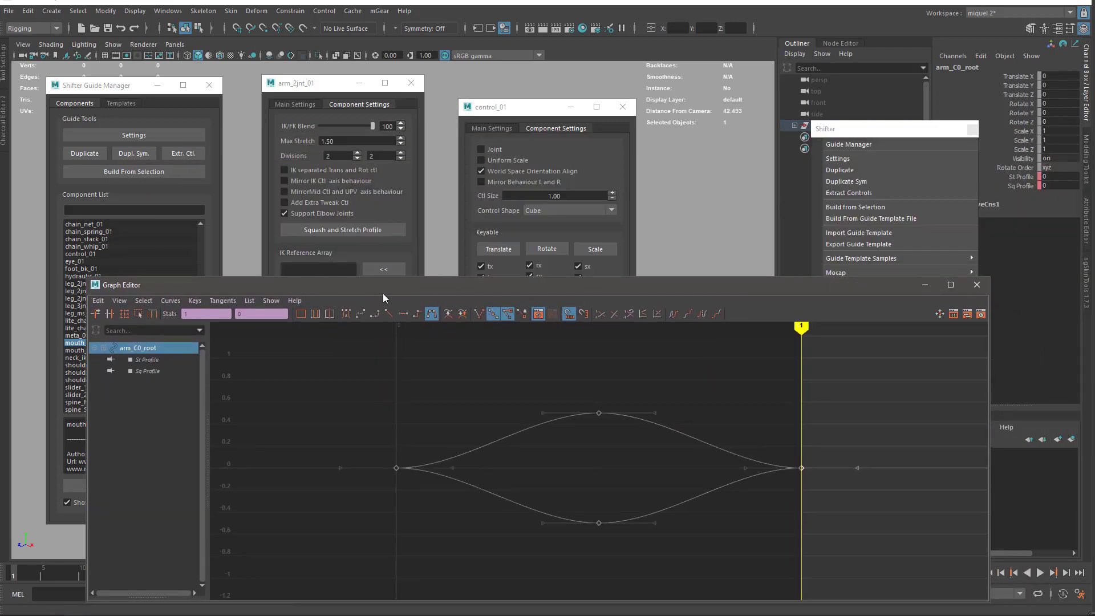
{"action": "left_click_drag", "start_coordinate": [383, 297], "coordinate": [387, 282]}
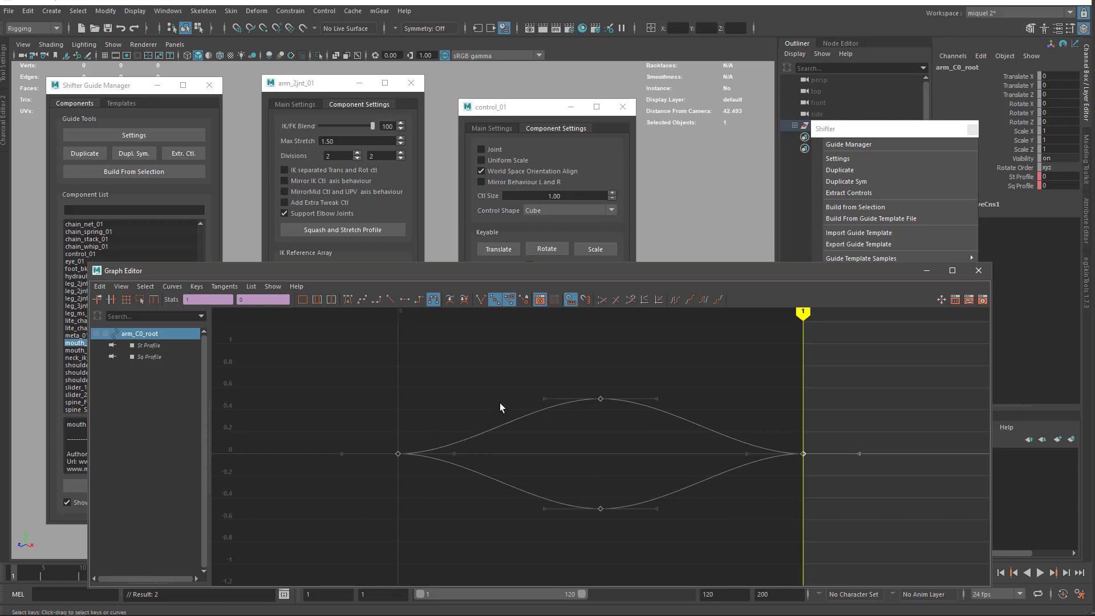
{"action": "left_click_drag", "start_coordinate": [785, 271], "coordinate": [750, 138]}
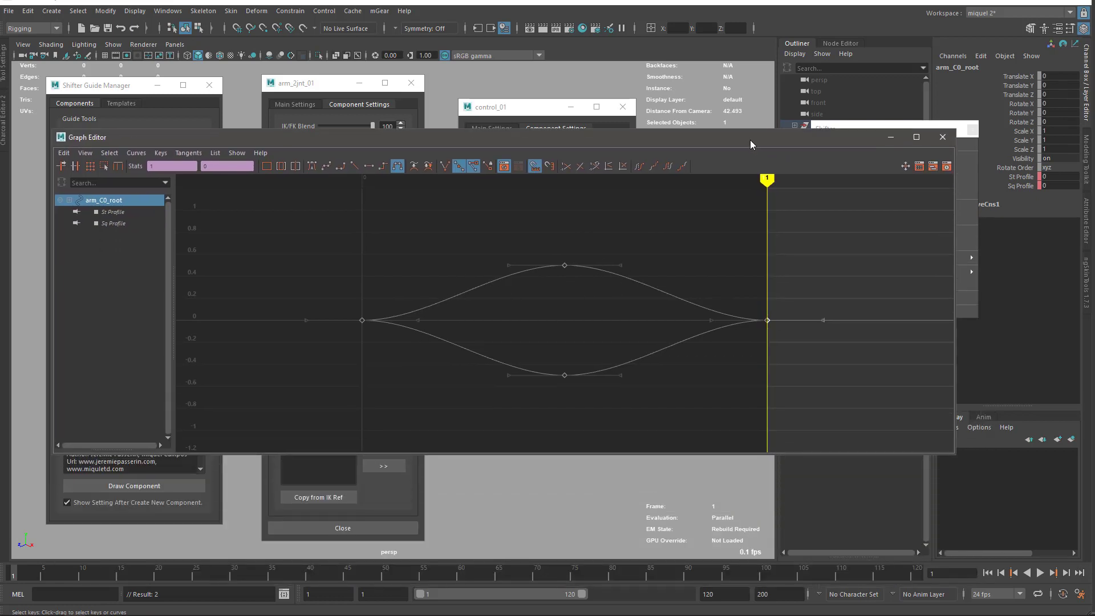
Try stepped tangents on the selected profile keys, ending with spline tangents.
{"action": "left_click", "coordinate": [383, 166]}
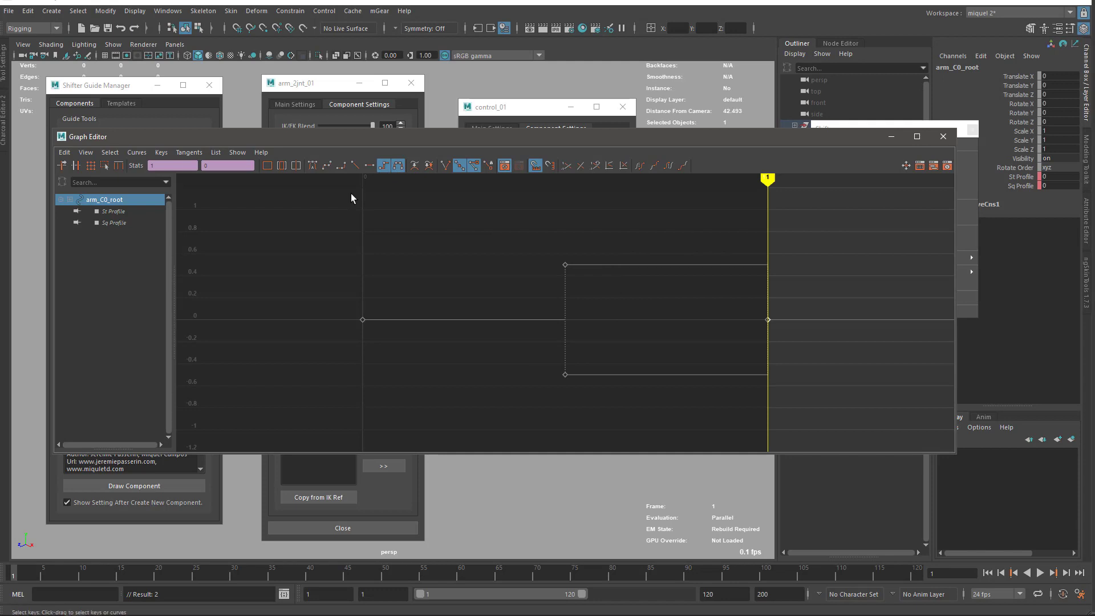
{"action": "left_click", "coordinate": [327, 165]}
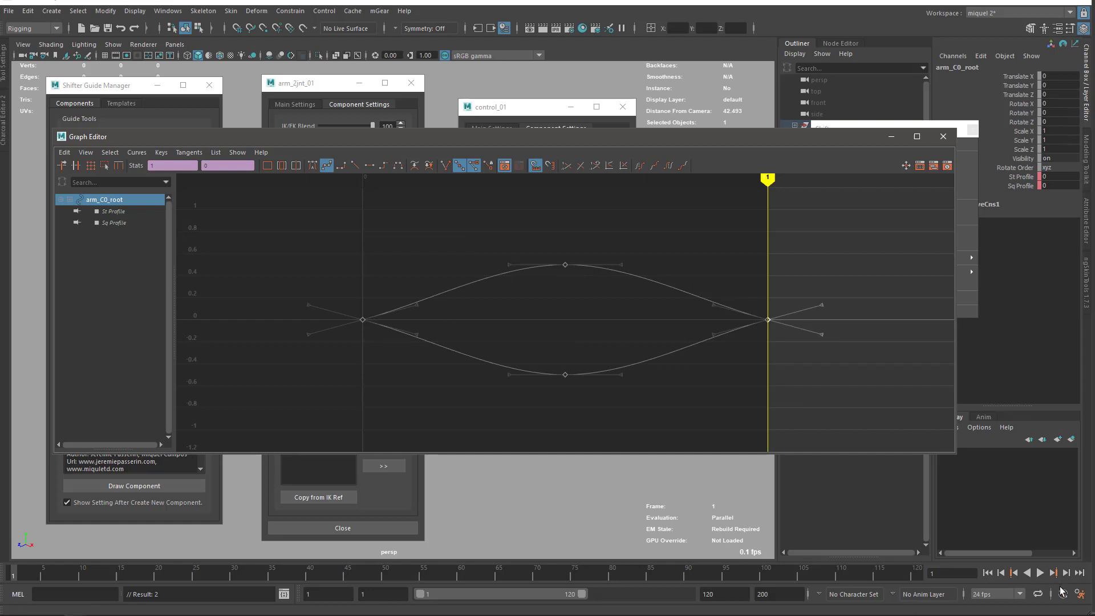
Set the default in and out tangents to Spline in the animation preferences and save them.
{"action": "left_click", "coordinate": [1080, 595]}
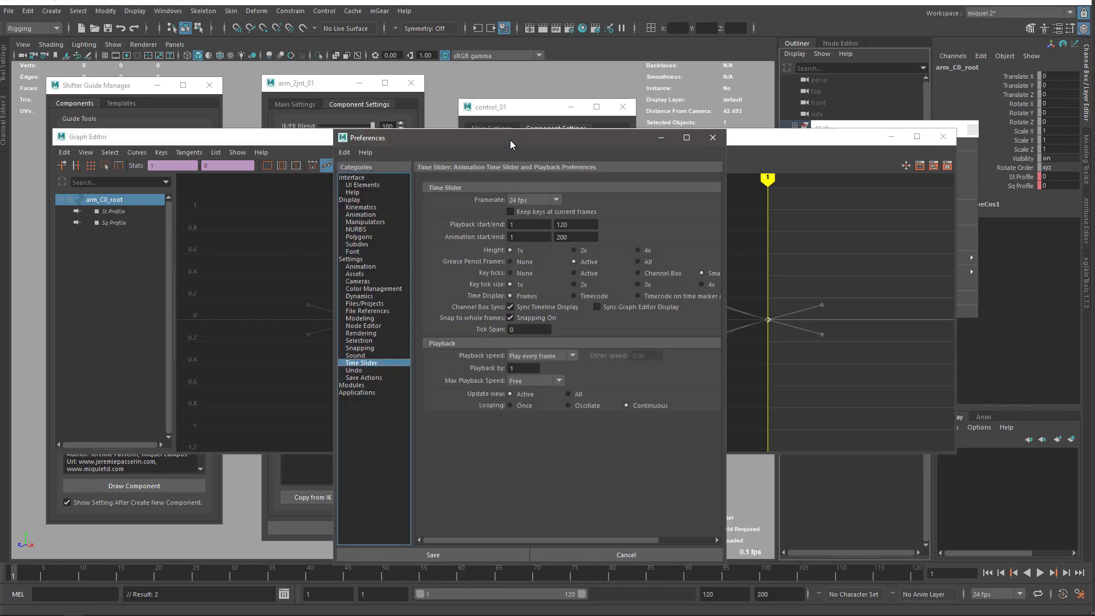
{"action": "left_click_drag", "start_coordinate": [510, 144], "coordinate": [471, 101]}
{"action": "left_click", "coordinate": [323, 223]}
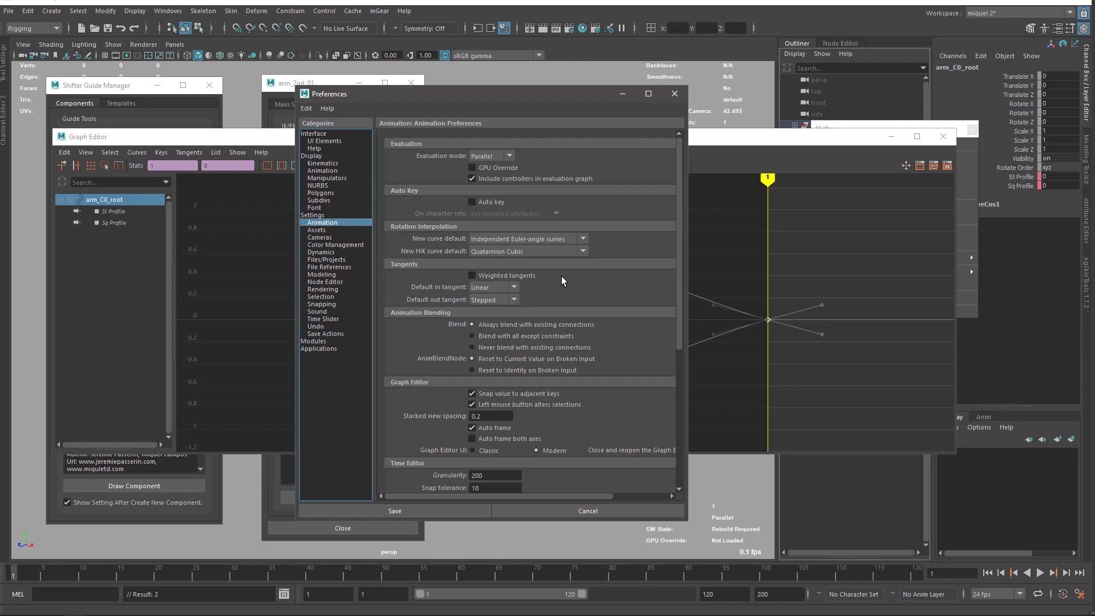
{"action": "left_click", "coordinate": [498, 300]}
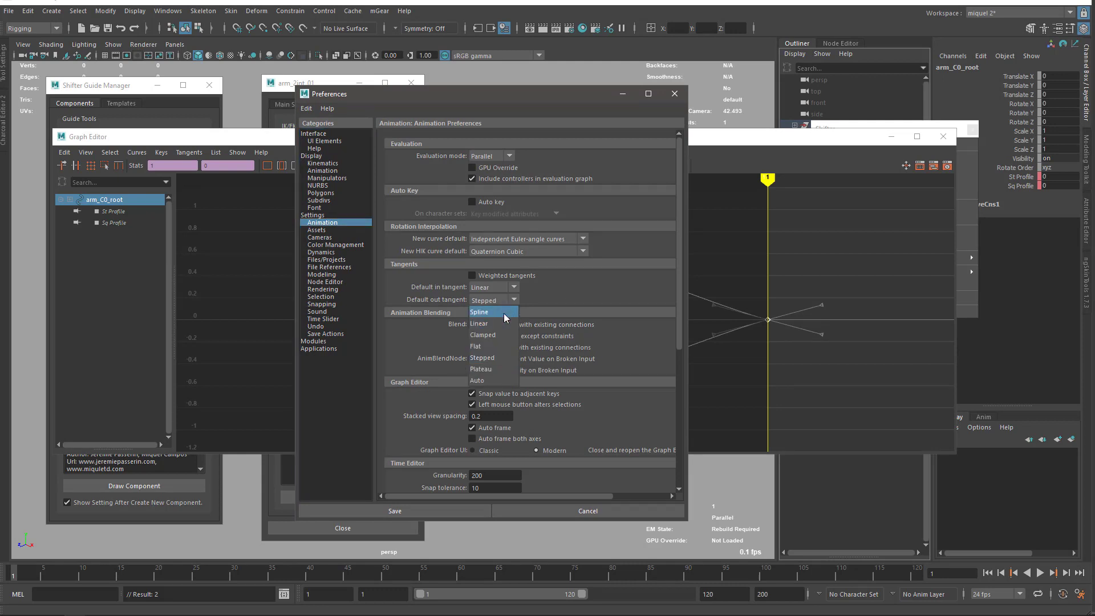
{"action": "left_click", "coordinate": [494, 311]}
{"action": "left_click", "coordinate": [488, 288]}
{"action": "left_click", "coordinate": [488, 300]}
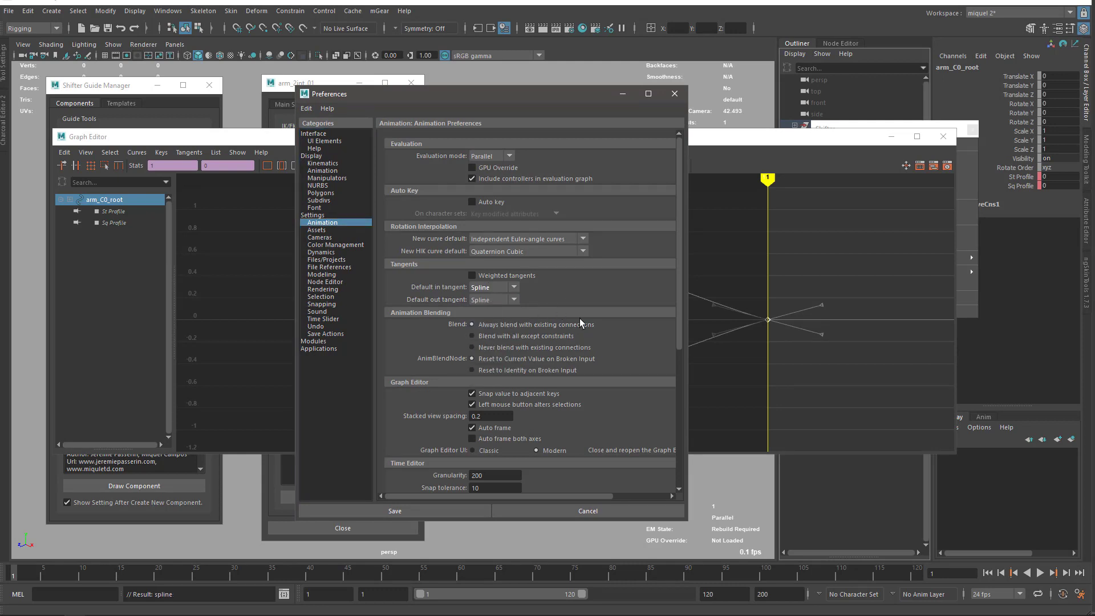
{"action": "left_click", "coordinate": [427, 512]}
Close the Graph Editor and the arm_2jnt_01 settings window, and expand the guide's hierarchy clear of the Shifter menu.
{"action": "left_click", "coordinate": [943, 137]}
{"action": "left_click", "coordinate": [703, 123]}
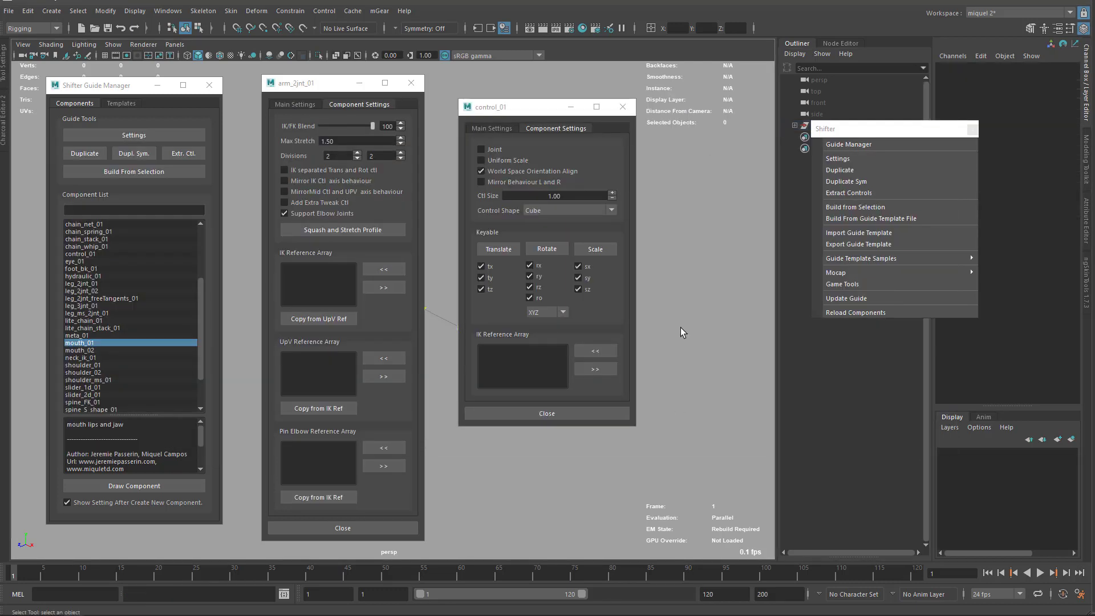
{"action": "left_click_drag", "start_coordinate": [850, 133], "coordinate": [803, 251]}
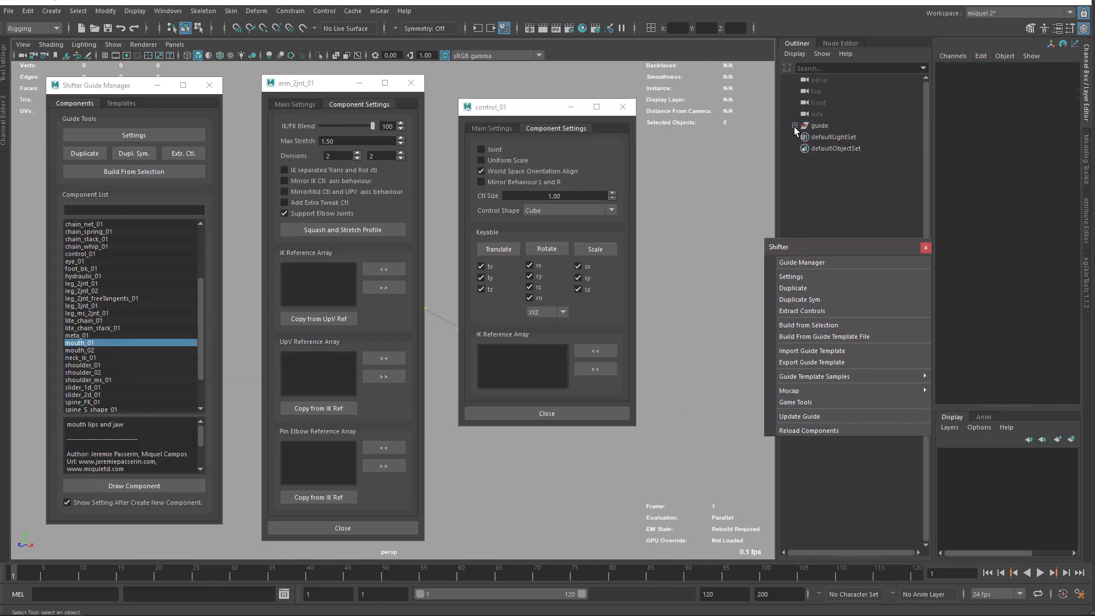
{"action": "left_click", "coordinate": [795, 125]}
{"action": "left_click", "coordinate": [411, 83]}
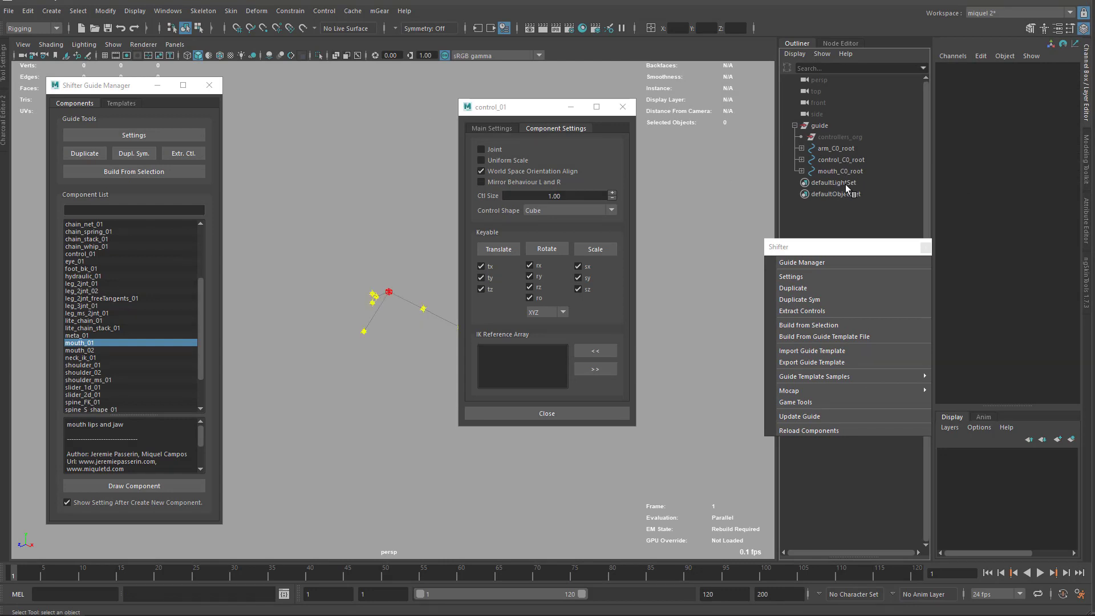
Delete the arm_C0_root and mouth_C0_root components from the guide.
{"action": "left_click", "coordinate": [844, 171]}
{"action": "left_click", "coordinate": [832, 149]}
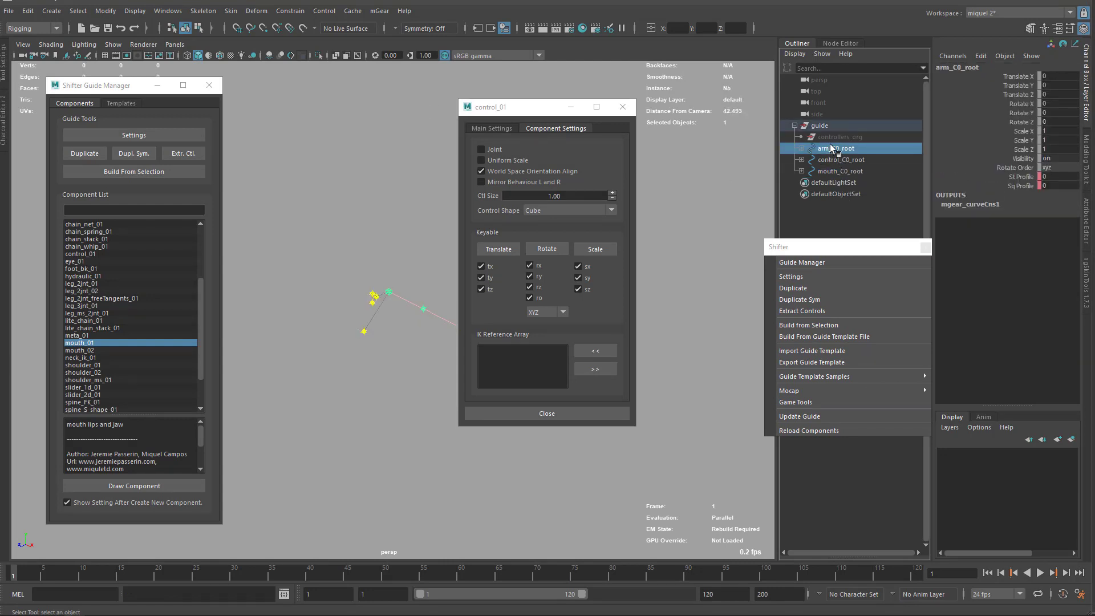
{"action": "key", "text": "Delete"}
{"action": "left_click", "coordinate": [841, 159]}
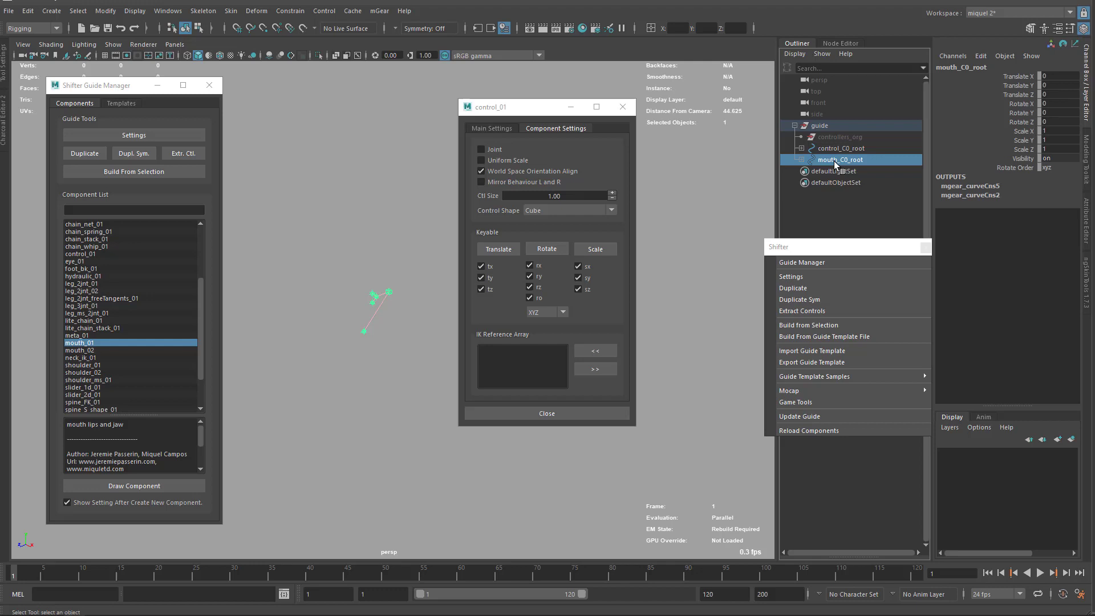
{"action": "key", "text": "Delete"}
Draw a new arm_2jnt_01 component under the guide root.
{"action": "left_click", "coordinate": [819, 126]}
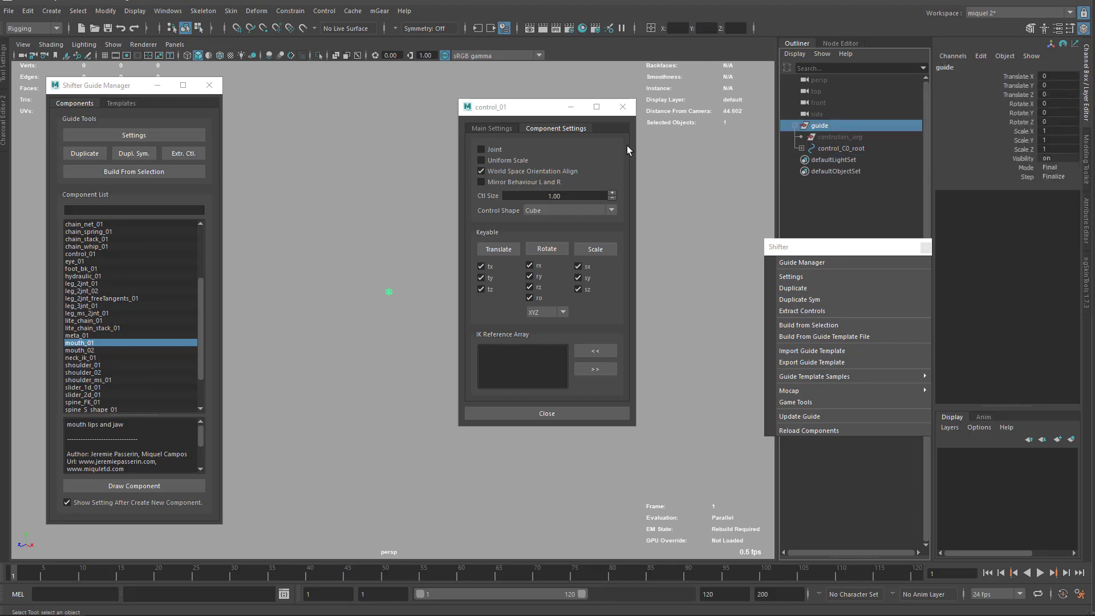
{"action": "scroll", "coordinate": [91, 239], "scroll_direction": "up", "scroll_amount": 4}
{"action": "left_click", "coordinate": [86, 224]}
{"action": "double_click", "coordinate": [86, 224]}
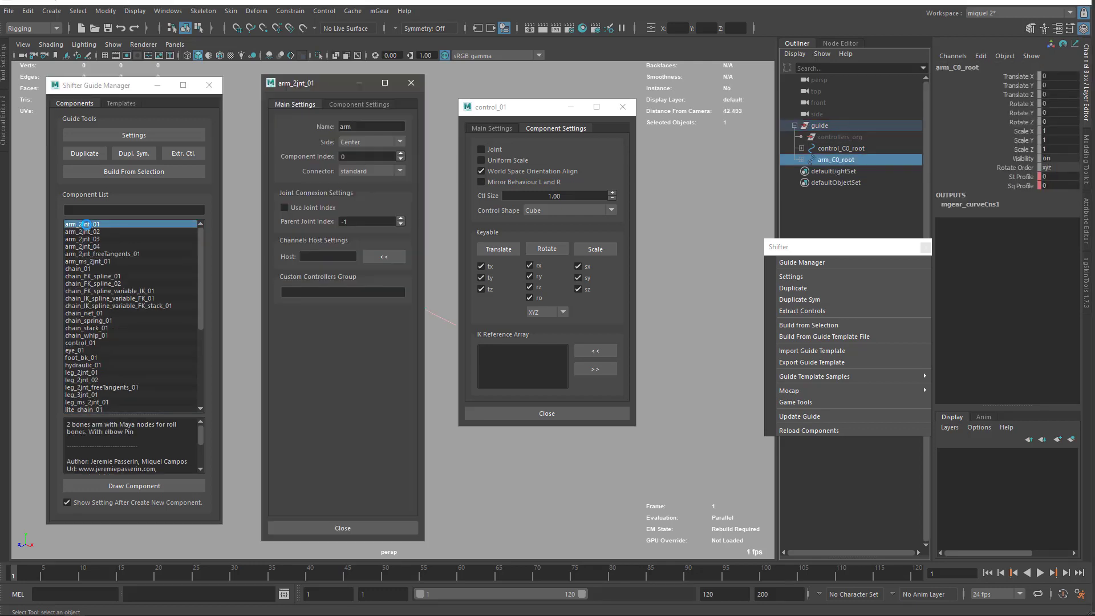
Inspect the new arm's squash and stretch profile curves in the Graph Editor, then close it.
{"action": "left_click", "coordinate": [330, 102]}
{"action": "left_click", "coordinate": [342, 230]}
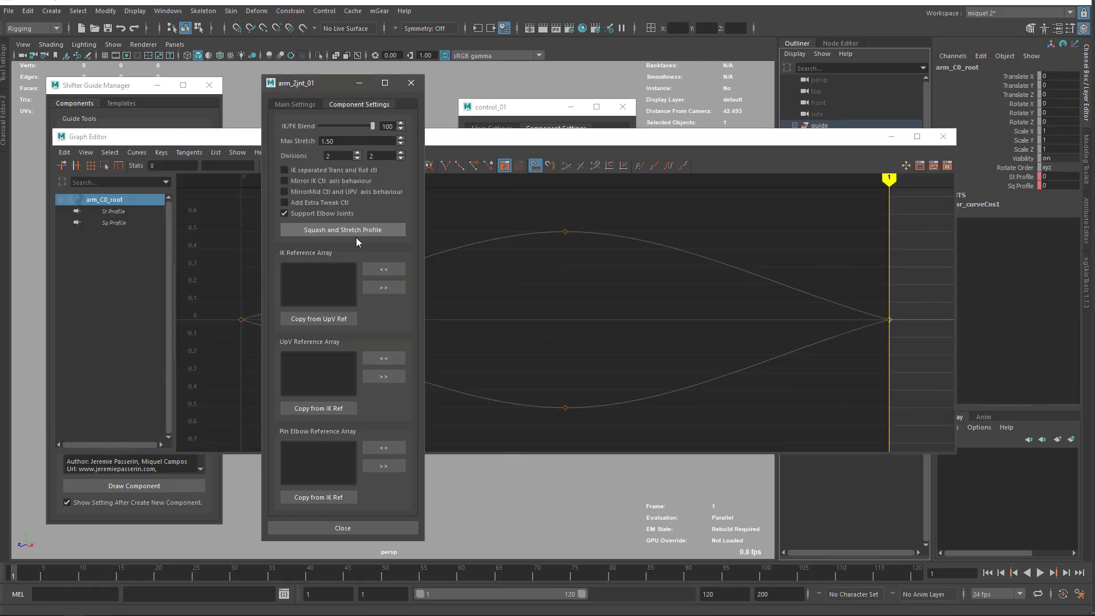
{"action": "left_click_drag", "start_coordinate": [608, 137], "coordinate": [677, 154]}
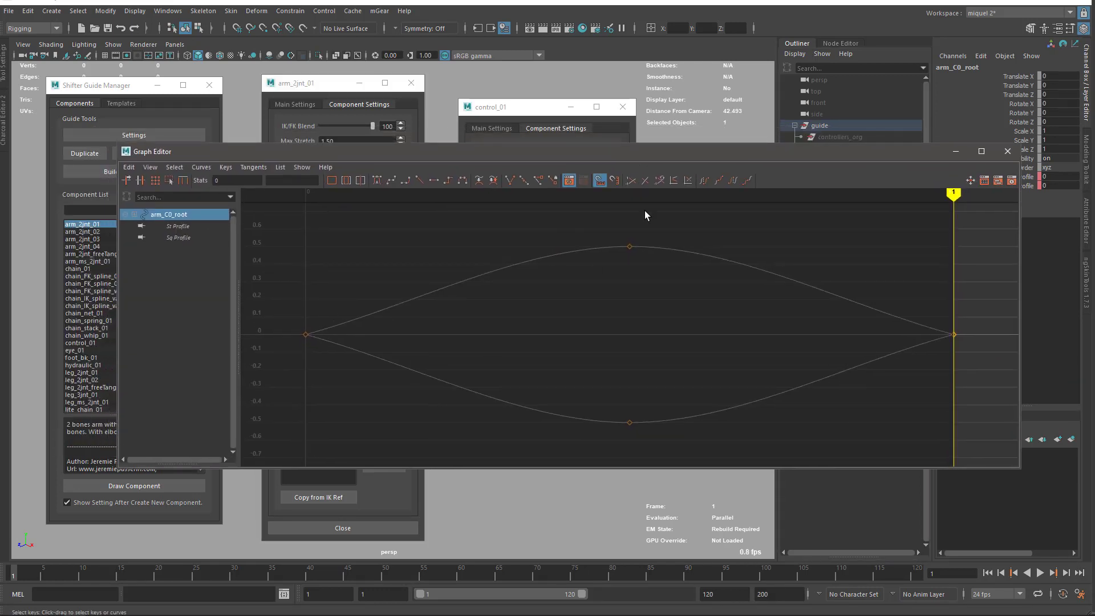
{"action": "left_click", "coordinate": [1007, 153]}
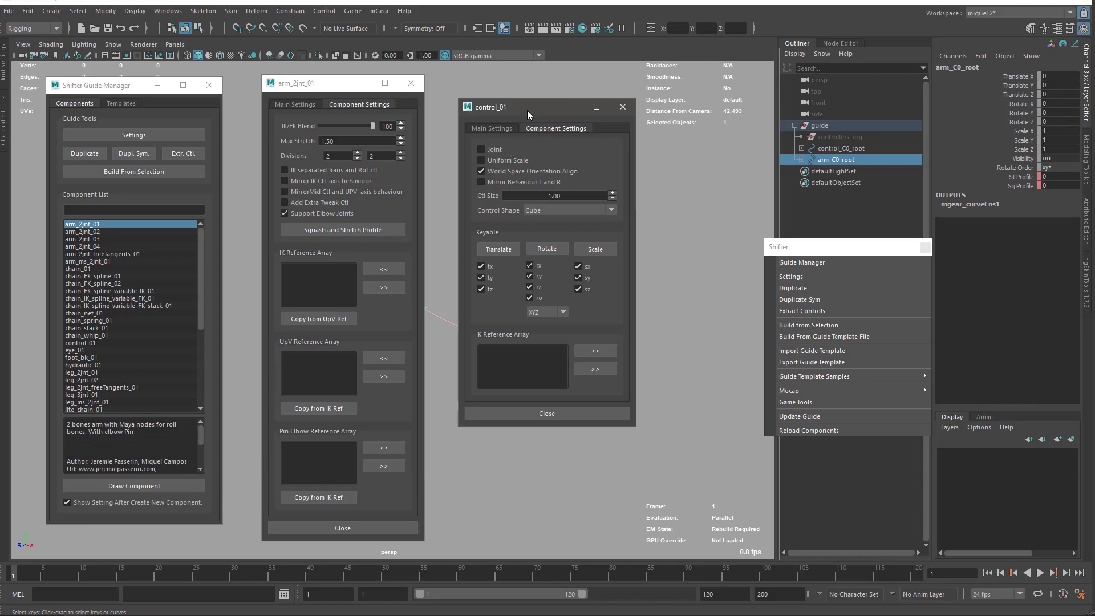
Move the arm_2jnt_01 and control_01 settings windows apart to uncover the arm guide in the viewport.
{"action": "left_click_drag", "start_coordinate": [325, 84], "coordinate": [327, 78]}
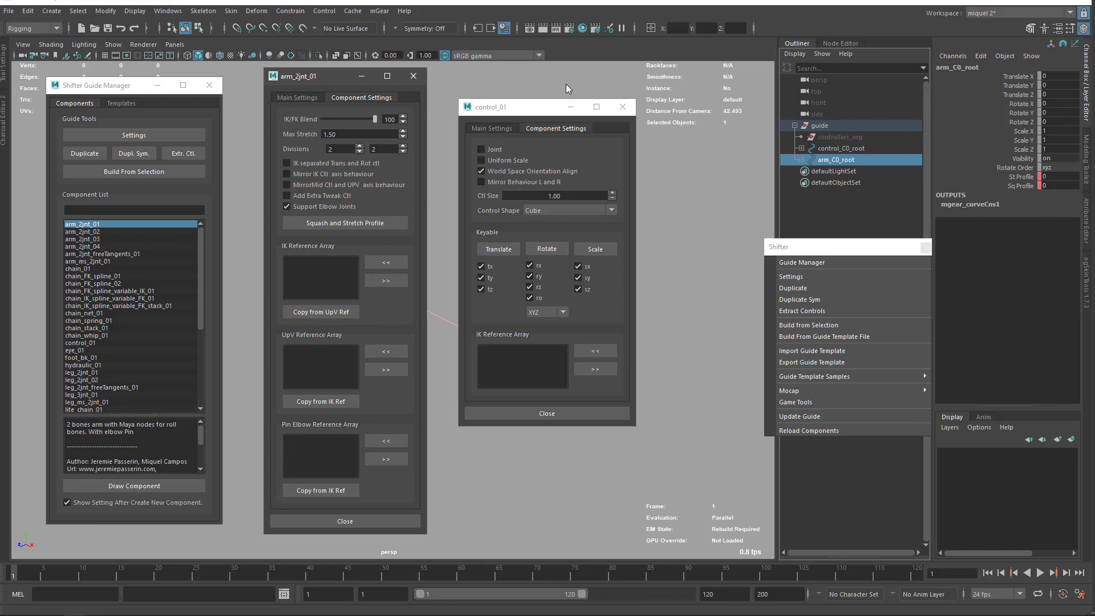
{"action": "left_click_drag", "start_coordinate": [534, 107], "coordinate": [513, 69]}
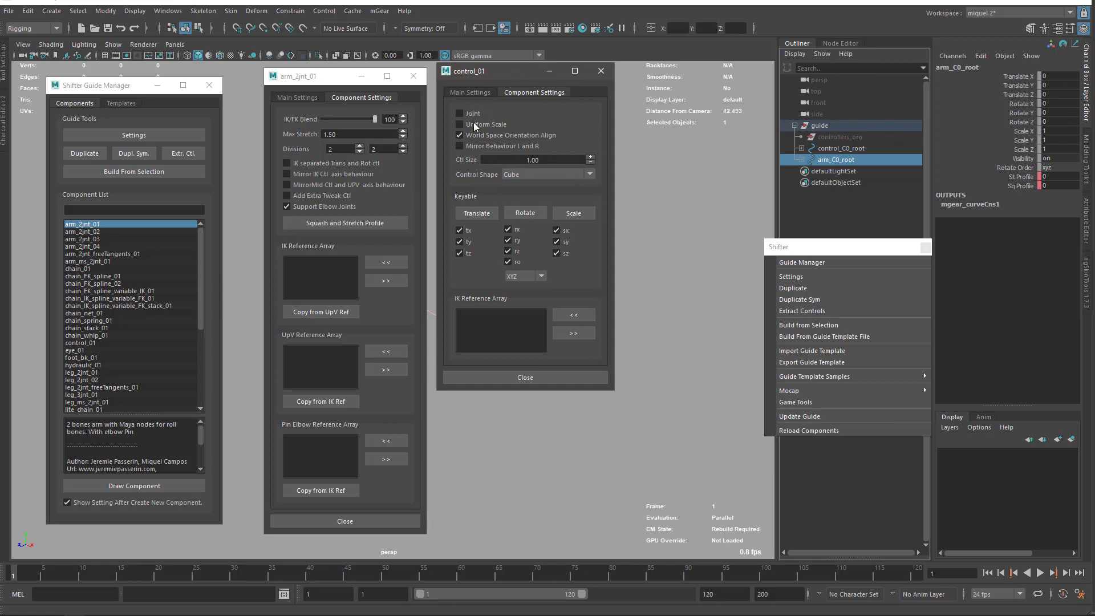
{"action": "left_click", "coordinate": [459, 134]}
{"action": "left_click_drag", "start_coordinate": [497, 76], "coordinate": [566, 86]}
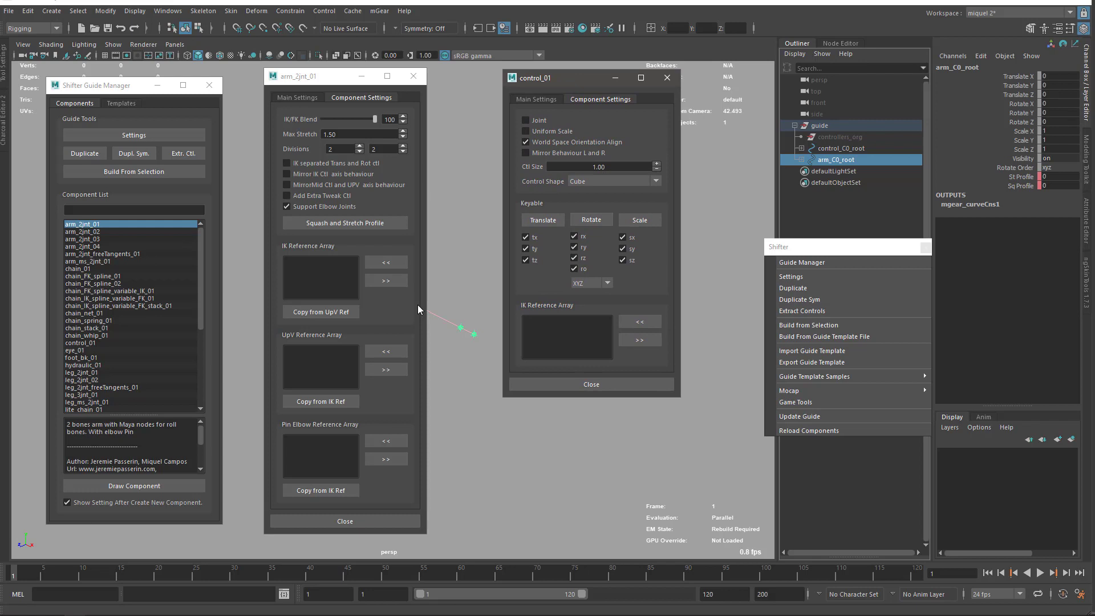
{"action": "left_click_drag", "start_coordinate": [322, 76], "coordinate": [226, 78]}
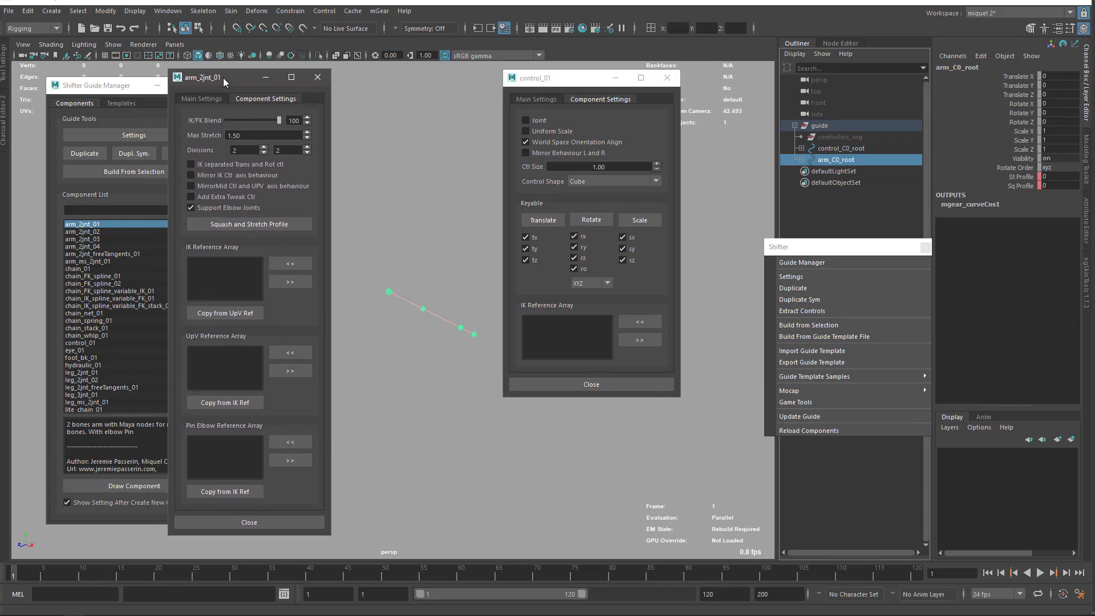
Move control_C0_root away from the arm to a Translate Z of about -6.34, and shift the arm_2jnt_01 settings window off the Guide Manager.
{"action": "left_click", "coordinate": [839, 148]}
{"action": "key", "text": "w"}
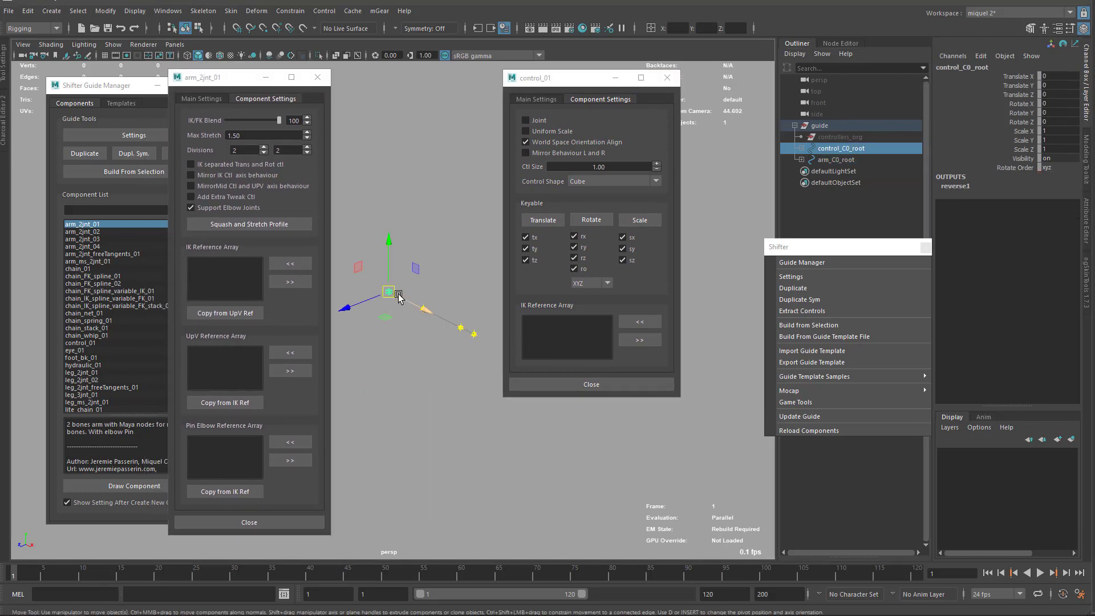
{"action": "left_click_drag", "start_coordinate": [397, 294], "coordinate": [467, 266]}
{"action": "key", "text": "q"}
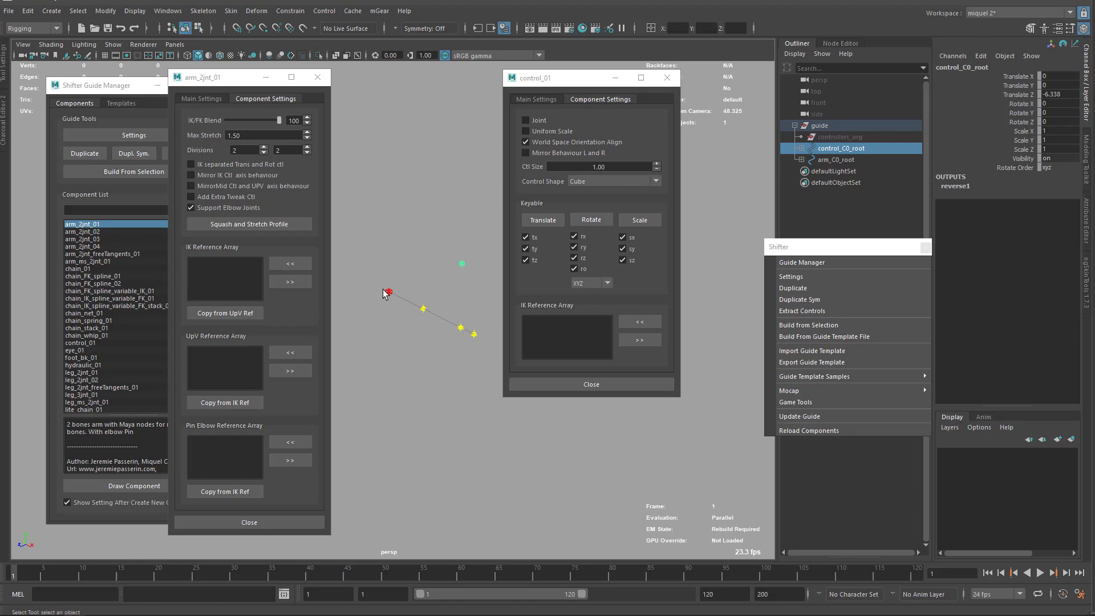
{"action": "left_click_drag", "start_coordinate": [224, 83], "coordinate": [300, 84]}
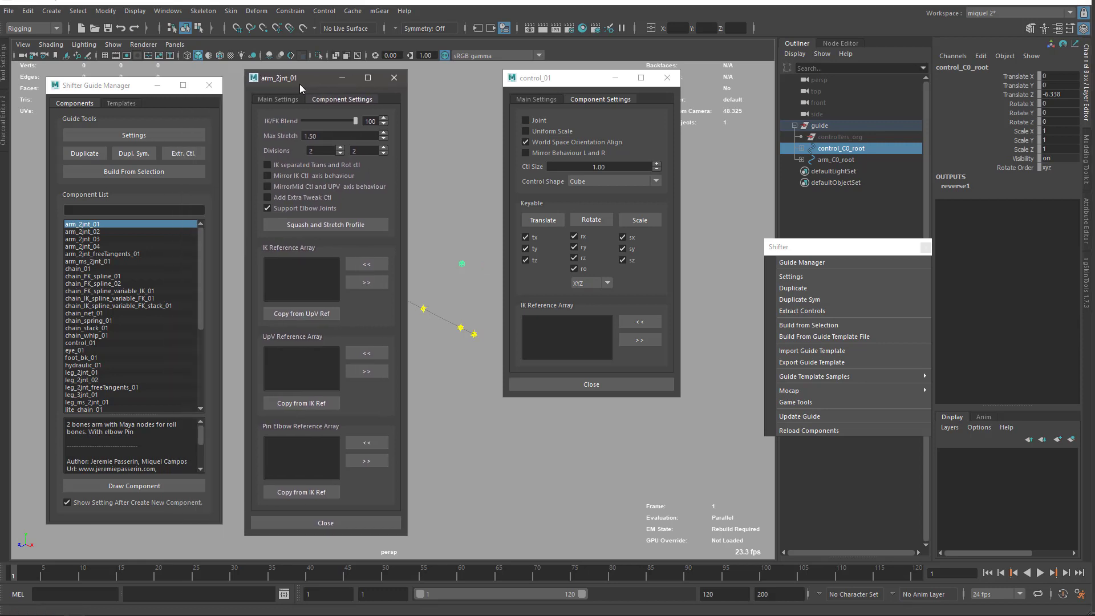
Try scaling control_C0_root uniformly to about 4.45 while checking its child in the hierarchy.
{"action": "left_click", "coordinate": [462, 263]}
{"action": "key", "text": "r"}
{"action": "left_click_drag", "start_coordinate": [463, 264], "coordinate": [519, 292]}
{"action": "left_click", "coordinate": [802, 148]}
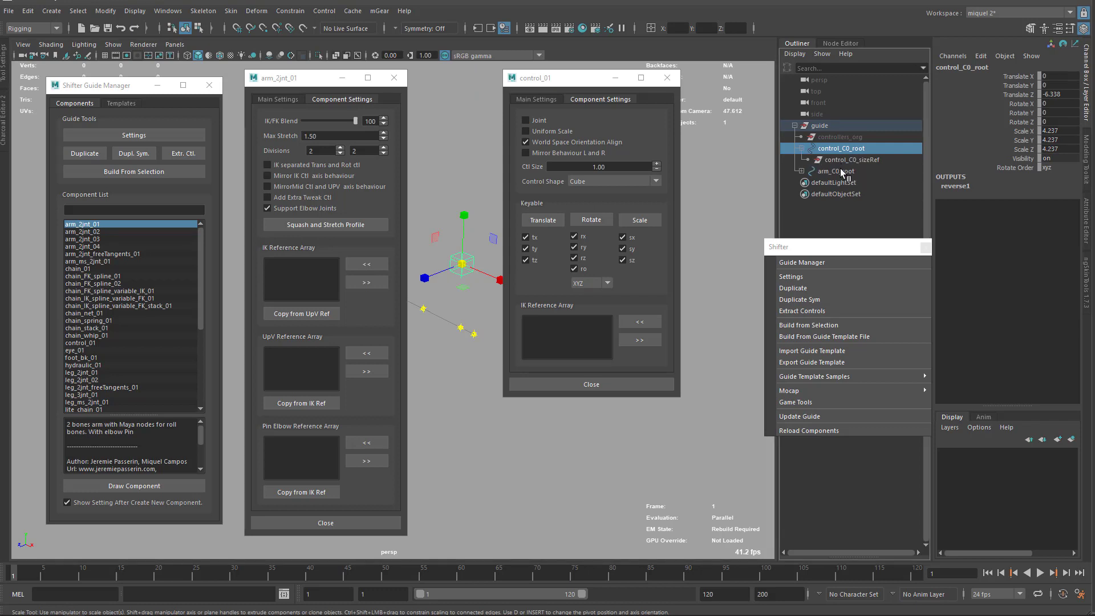
{"action": "mouse_move", "coordinate": [462, 264]}
{"action": "left_mouse_down"}
{"action": "mouse_move", "coordinate": [479, 269]}
{"action": "mouse_move", "coordinate": [463, 267]}
{"action": "left_mouse_up"}
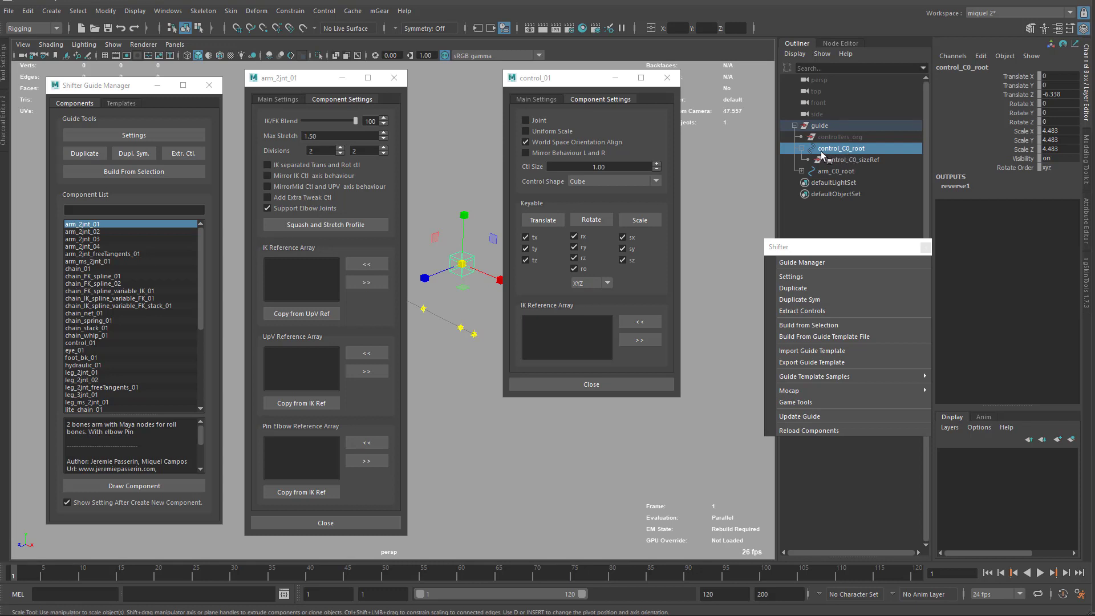
{"action": "left_click", "coordinate": [802, 148]}
{"action": "mouse_move", "coordinate": [460, 264]}
{"action": "left_mouse_down"}
{"action": "mouse_move", "coordinate": [435, 268]}
{"action": "mouse_move", "coordinate": [456, 272]}
{"action": "left_mouse_up"}
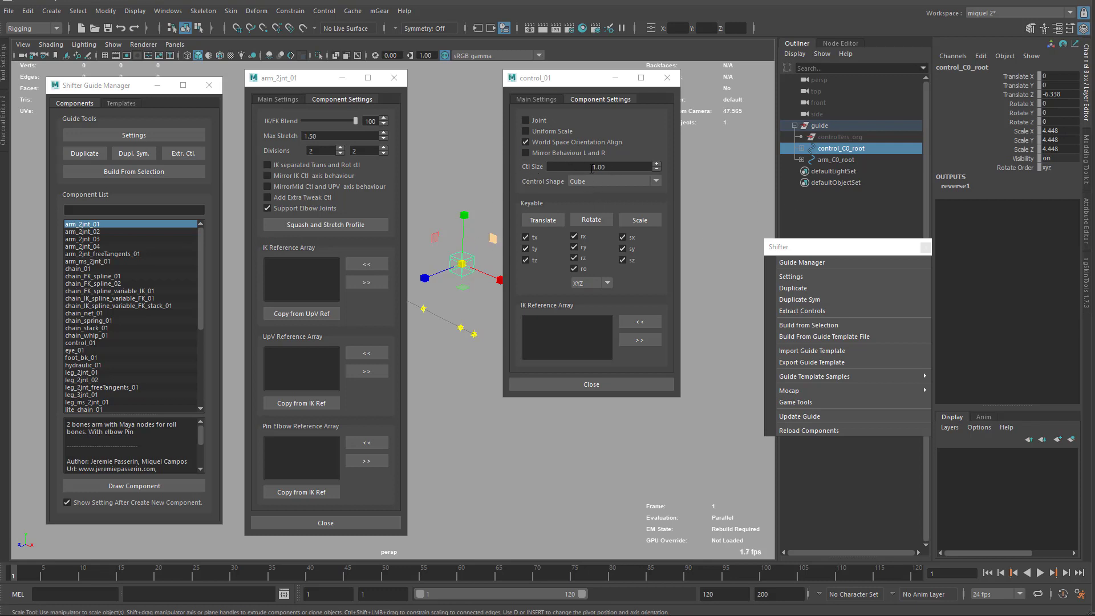
Set Scale X, Y and Z of control_C0_root to 2.
{"action": "left_click_drag", "start_coordinate": [1052, 130], "coordinate": [1056, 148]}
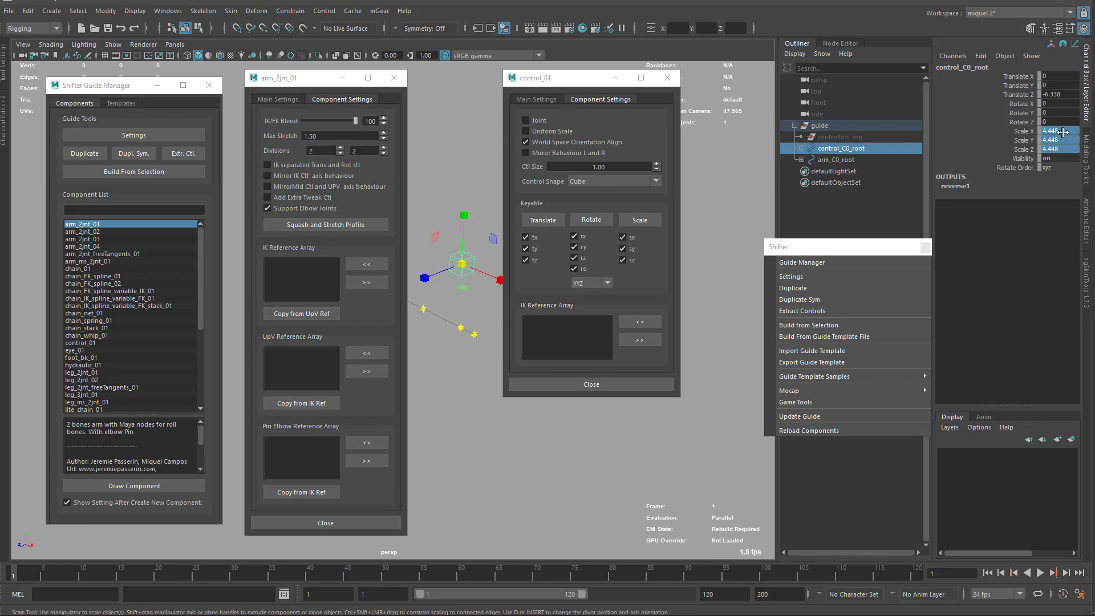
{"action": "type", "text": "2"}
{"action": "key", "text": "Return"}
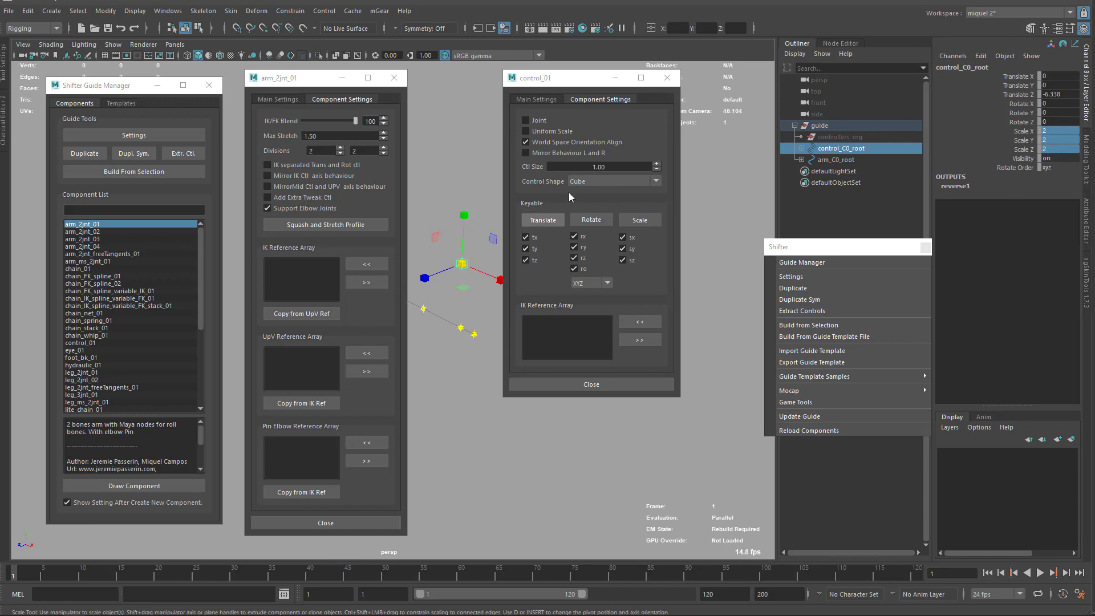
Move the control_01 settings window clear of the control and examine the available control shapes.
{"action": "left_click_drag", "start_coordinate": [560, 83], "coordinate": [602, 86]}
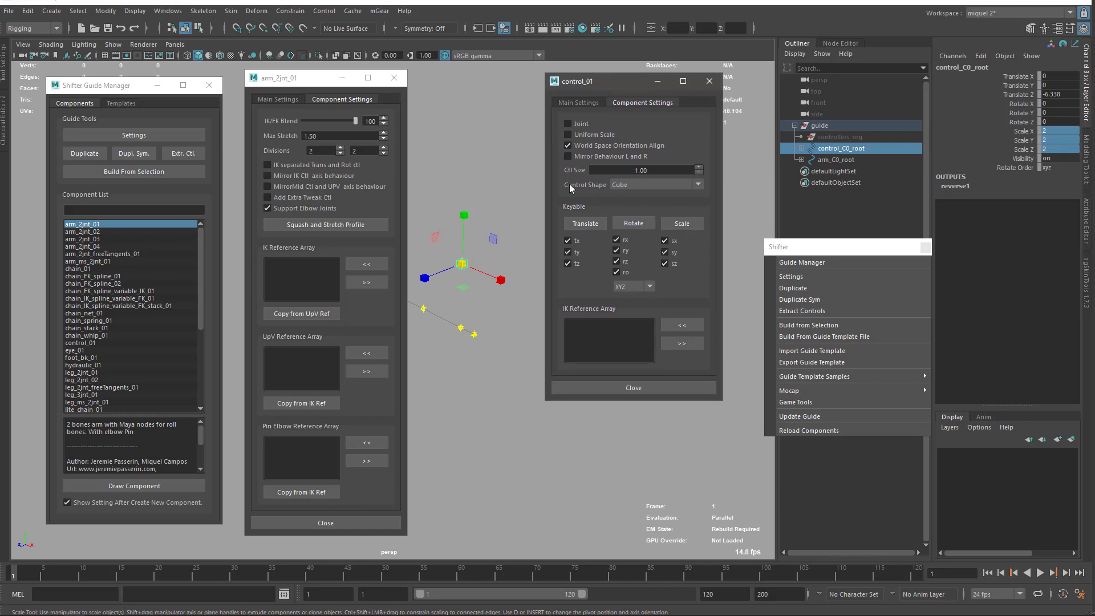
{"action": "left_click", "coordinate": [630, 186]}
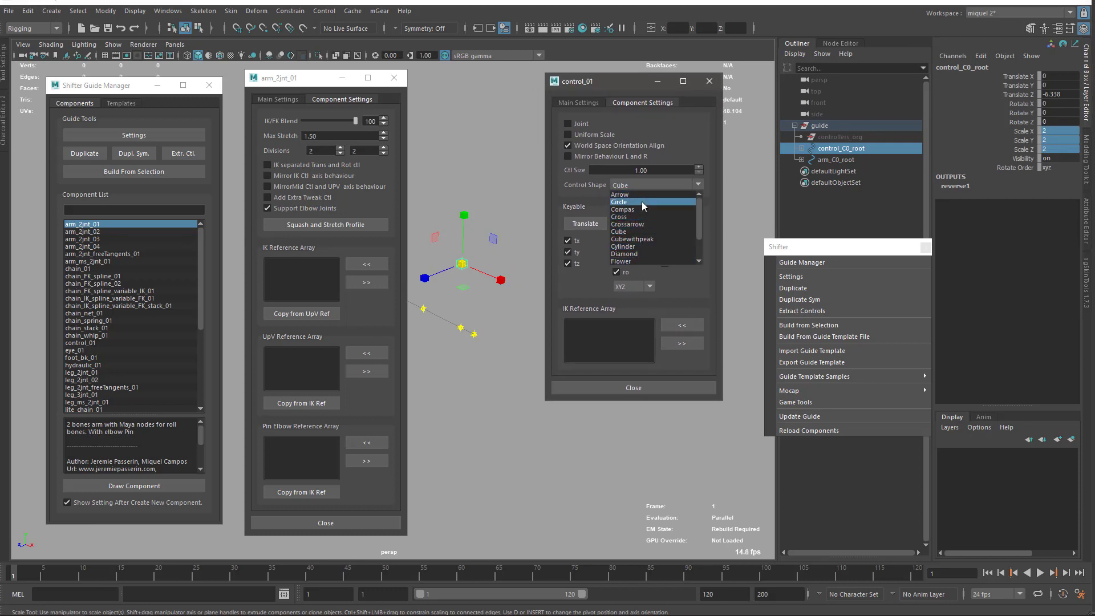
{"action": "scroll", "coordinate": [640, 222], "scroll_direction": "down", "scroll_amount": 2}
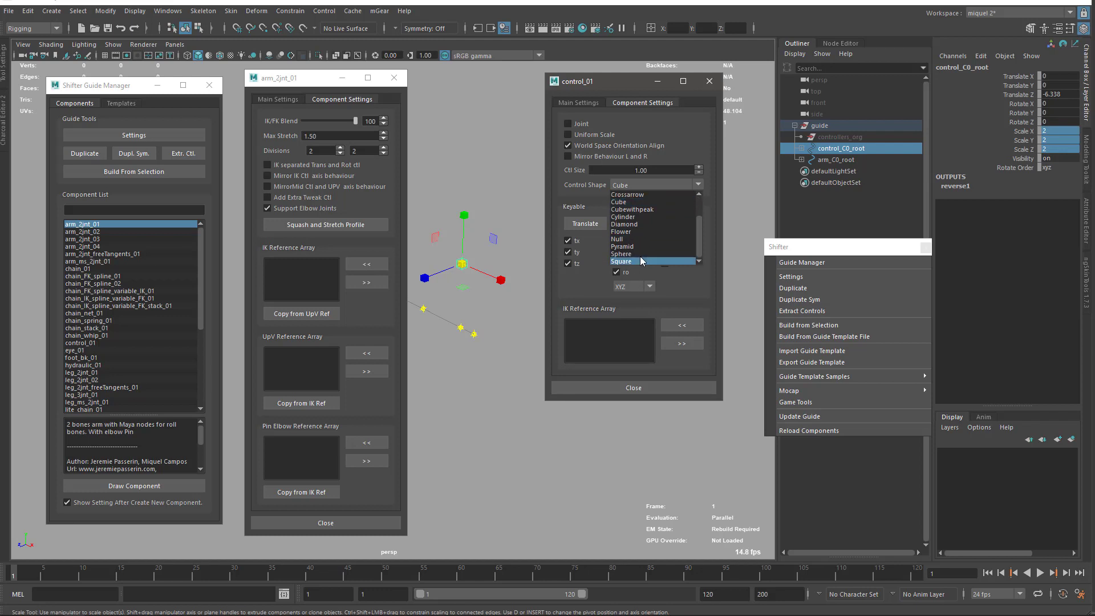
{"action": "left_click", "coordinate": [556, 194]}
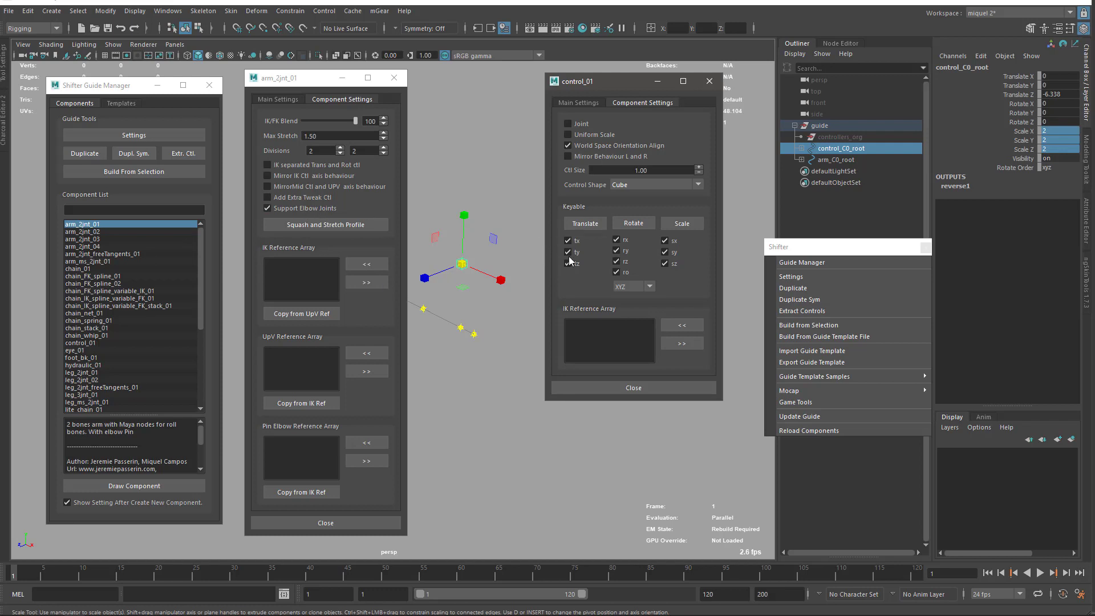
Turn off all keyable translate, rotate and scale channels for control_01.
{"action": "scroll", "coordinate": [468, 278], "scroll_direction": "up", "scroll_amount": 2}
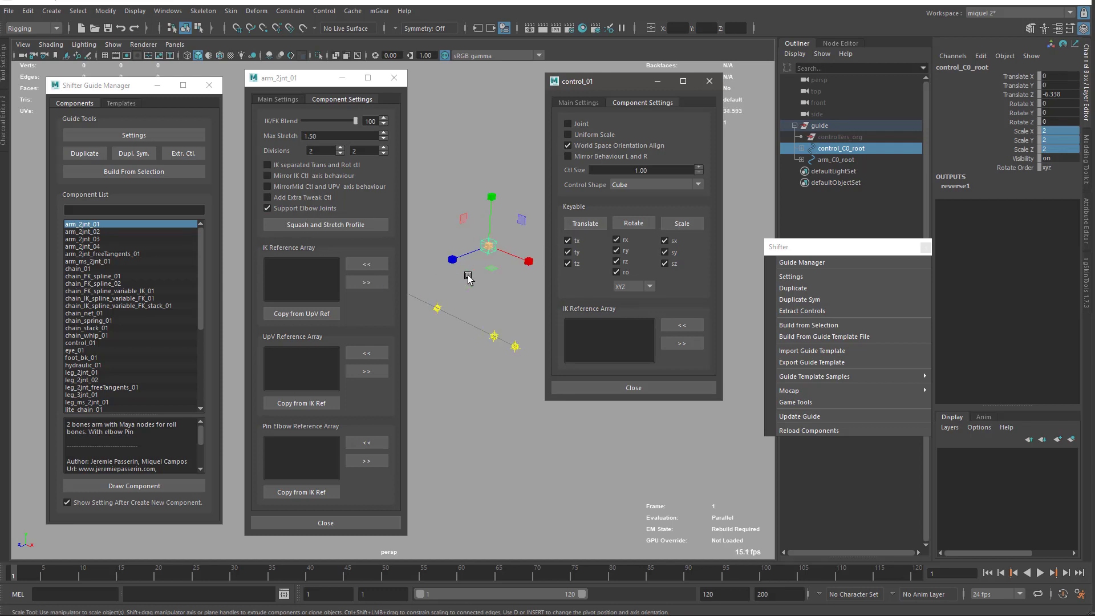
{"action": "middle_click_drag", "start_coordinate": [468, 277], "coordinate": [462, 276], "text": "alt"}
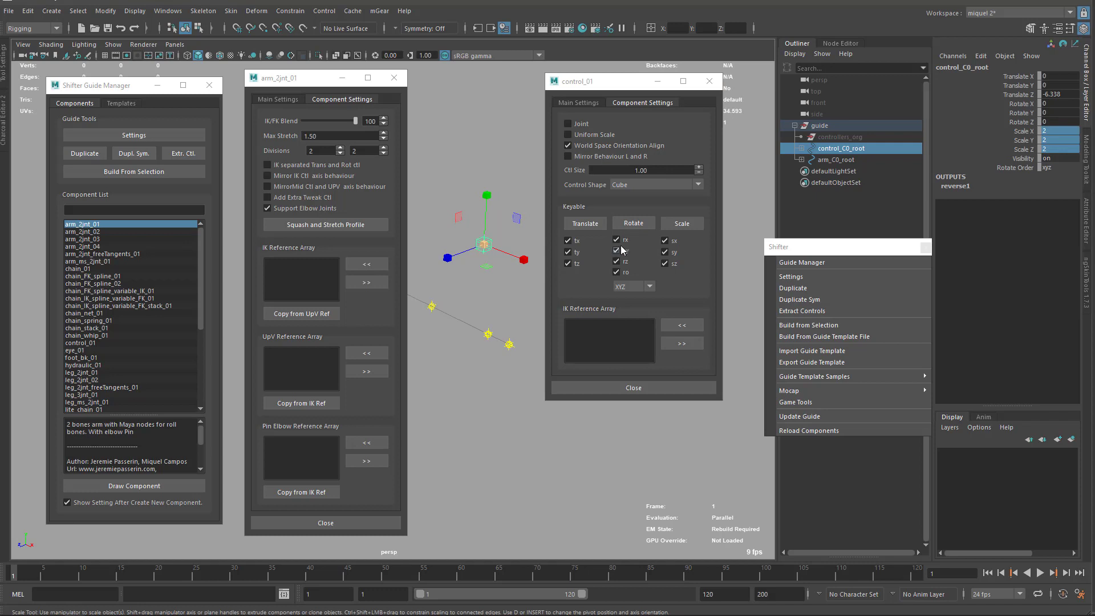
{"action": "left_click", "coordinate": [582, 222]}
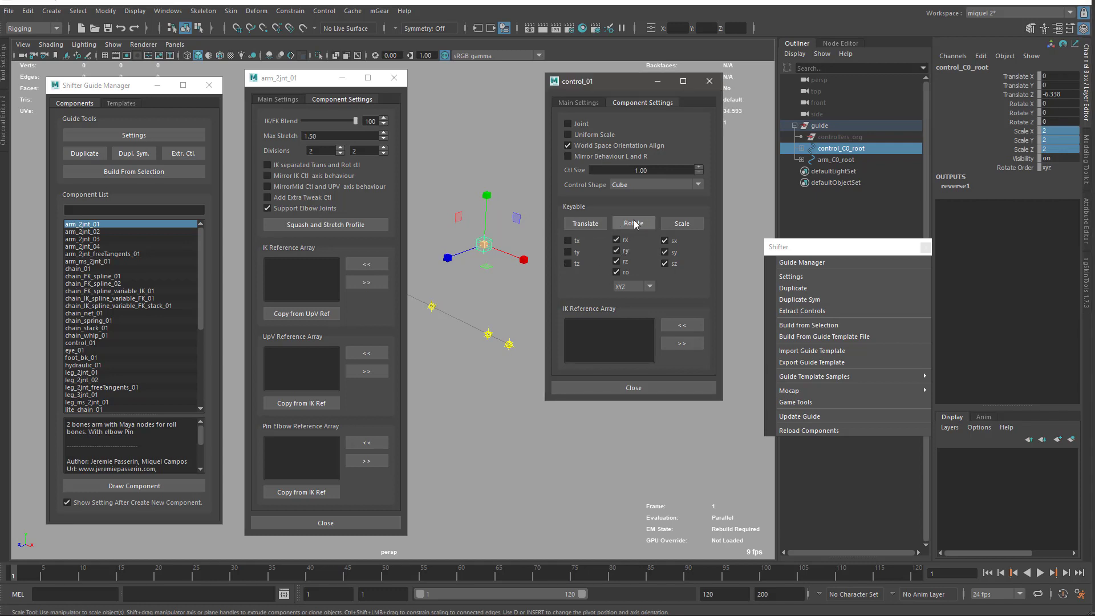
{"action": "left_click", "coordinate": [633, 223]}
{"action": "left_click", "coordinate": [678, 224]}
Try enabling rz, ro and ty individually as keyable channels of control_01, and turn them off again.
{"action": "left_click", "coordinate": [616, 261]}
{"action": "left_click", "coordinate": [617, 272]}
{"action": "left_click", "coordinate": [567, 252]}
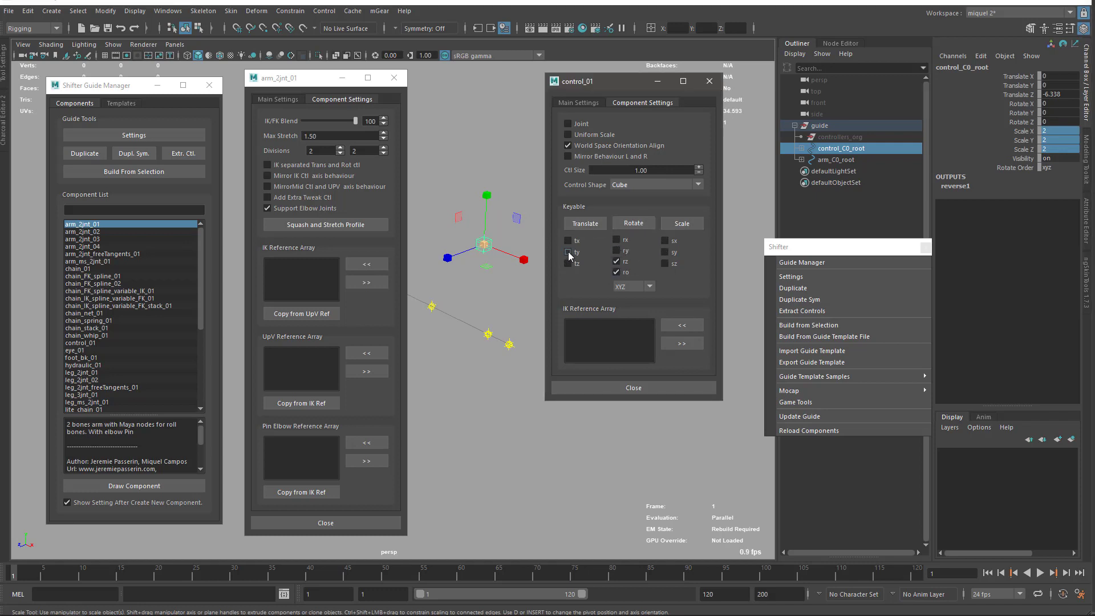
{"action": "left_click", "coordinate": [567, 252]}
{"action": "left_click", "coordinate": [616, 261]}
{"action": "left_click", "coordinate": [617, 272]}
{"action": "left_click_drag", "start_coordinate": [593, 77], "coordinate": [617, 74]}
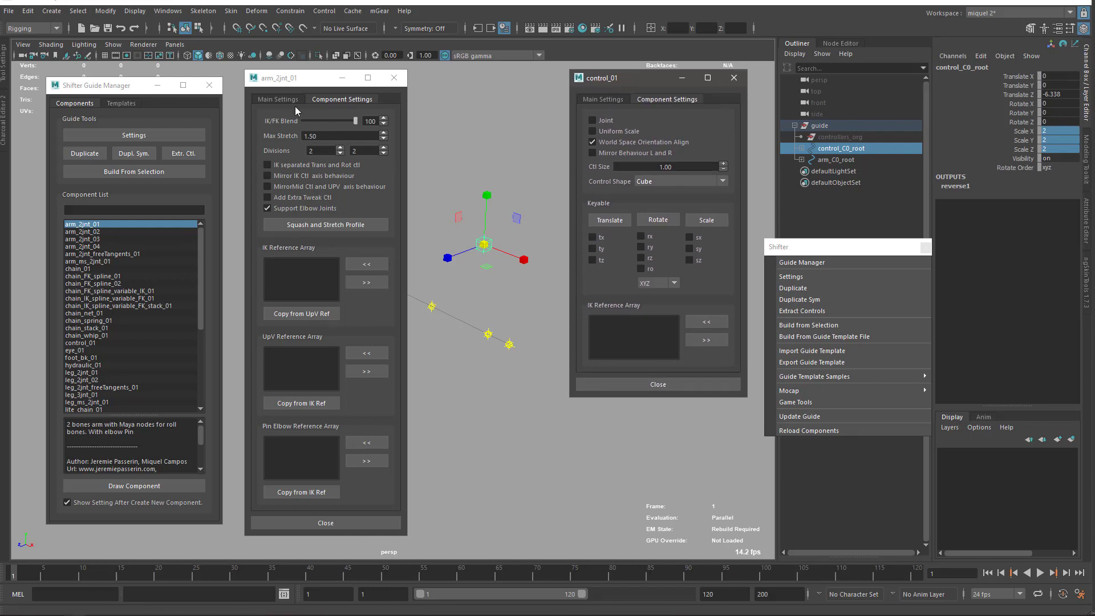
Enable all translate, rotate and scale channels as keyable for control_01.
{"action": "left_click_drag", "start_coordinate": [285, 80], "coordinate": [269, 81]}
{"action": "left_click_drag", "start_coordinate": [452, 276], "coordinate": [489, 279], "text": "alt"}
{"action": "key", "text": "q"}
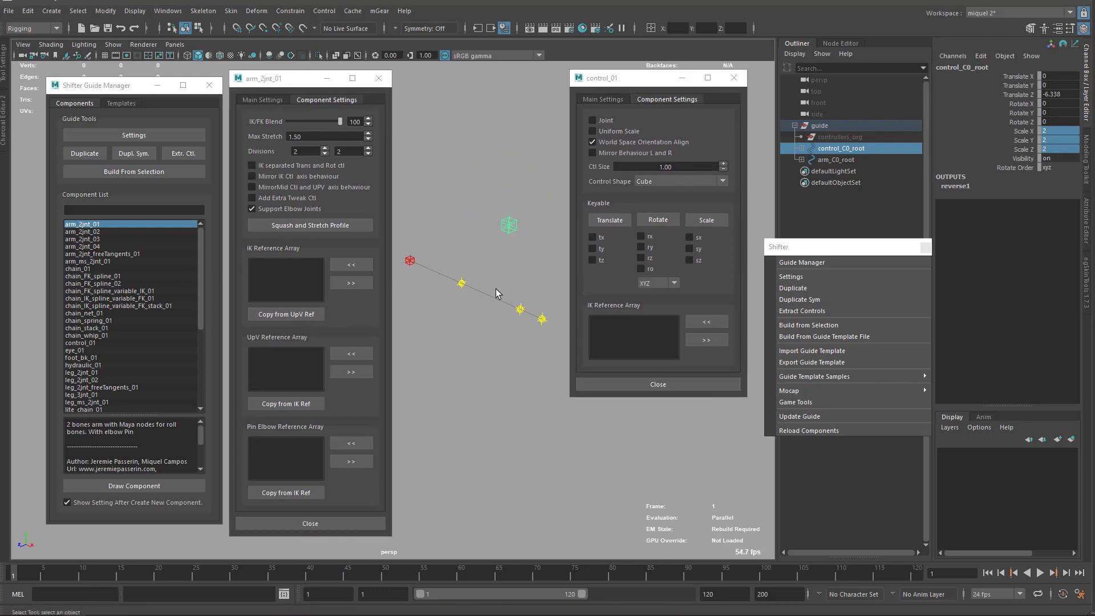
{"action": "left_click", "coordinate": [609, 220]}
{"action": "left_click", "coordinate": [658, 220]}
{"action": "left_click", "coordinate": [707, 220]}
Duplicate control_C0_root and place the copy beside it at about -3.389 in X.
{"action": "middle_click_drag", "start_coordinate": [490, 315], "coordinate": [501, 296], "text": "alt"}
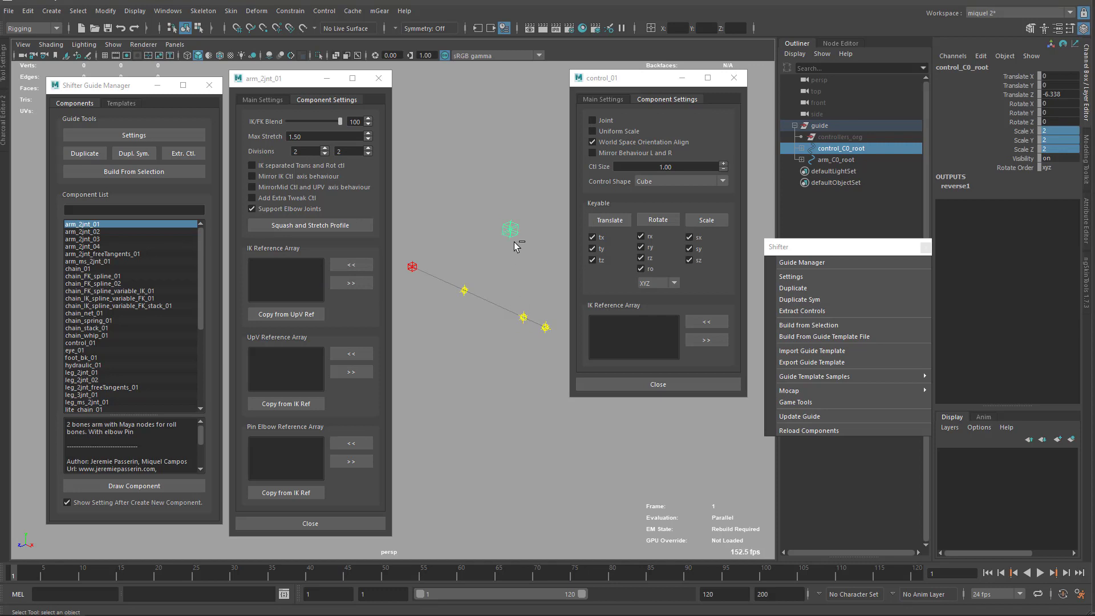
{"action": "key", "text": "ctrl+d"}
{"action": "left_click_drag", "start_coordinate": [513, 233], "coordinate": [459, 212]}
{"action": "left_click", "coordinate": [516, 312]}
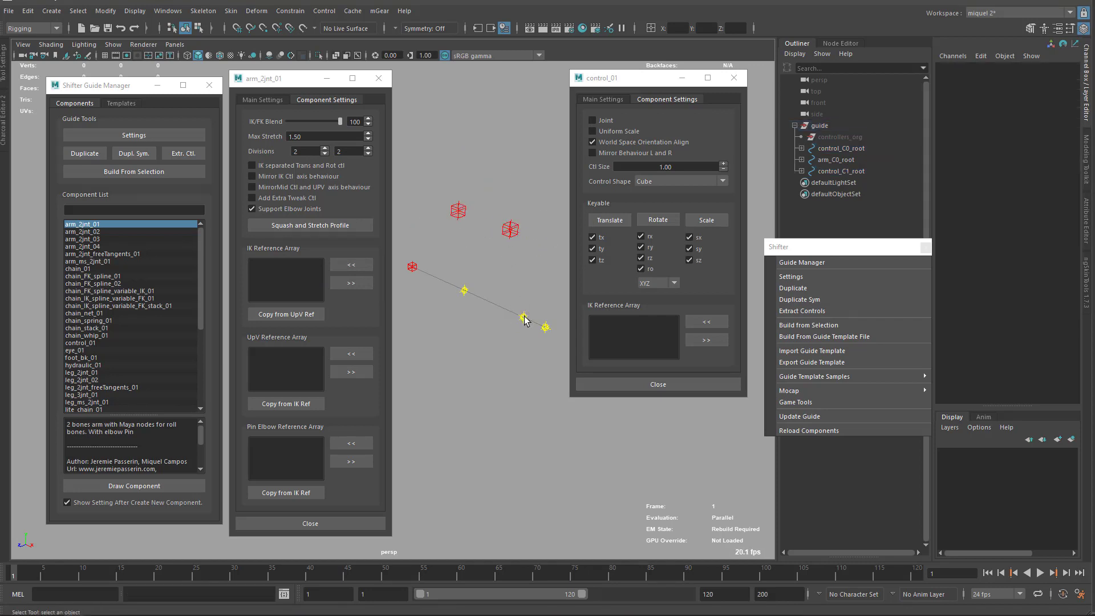
Add control_C0_root and control_C1_root to the arm's IK Reference Array.
{"action": "left_click", "coordinate": [524, 318]}
{"action": "left_click_drag", "start_coordinate": [518, 240], "coordinate": [449, 199]}
{"action": "left_click", "coordinate": [351, 283]}
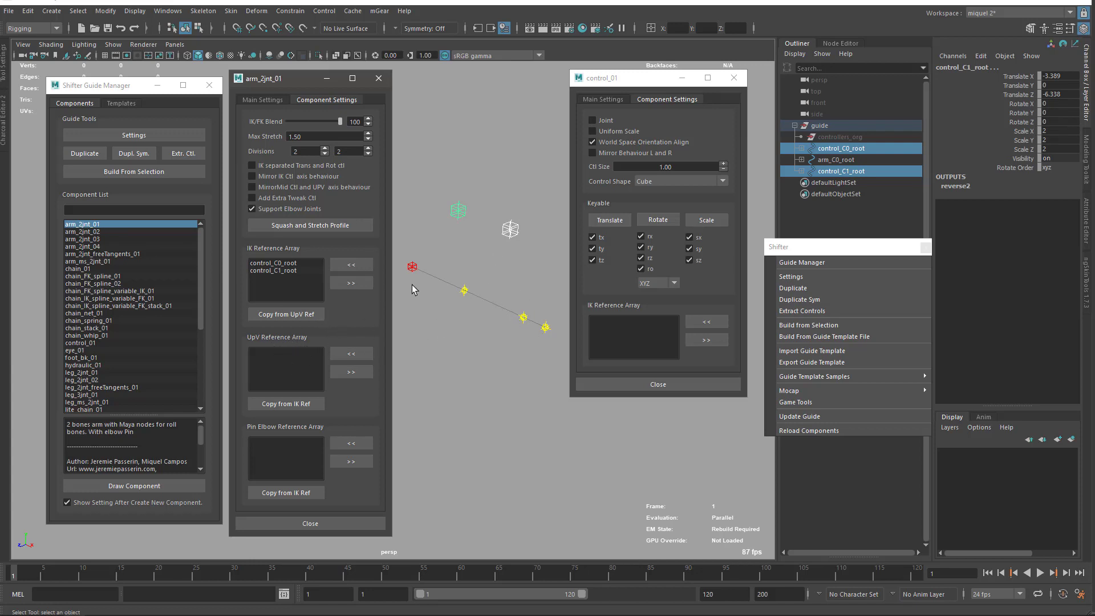
Build the rig from the guide root.
{"action": "left_click", "coordinate": [821, 127]}
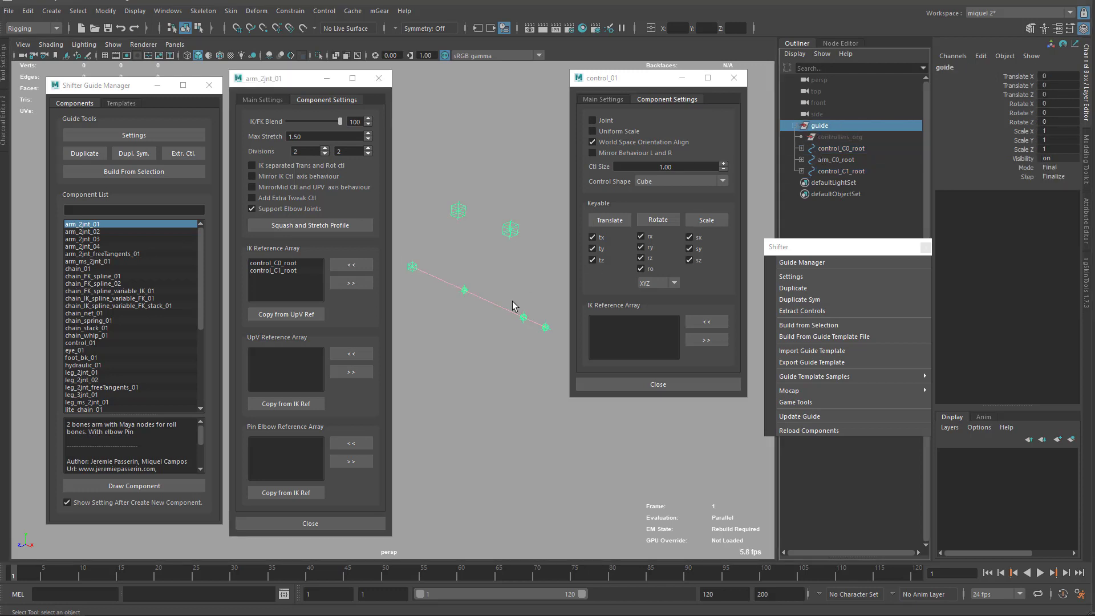
{"action": "left_click", "coordinate": [138, 174]}
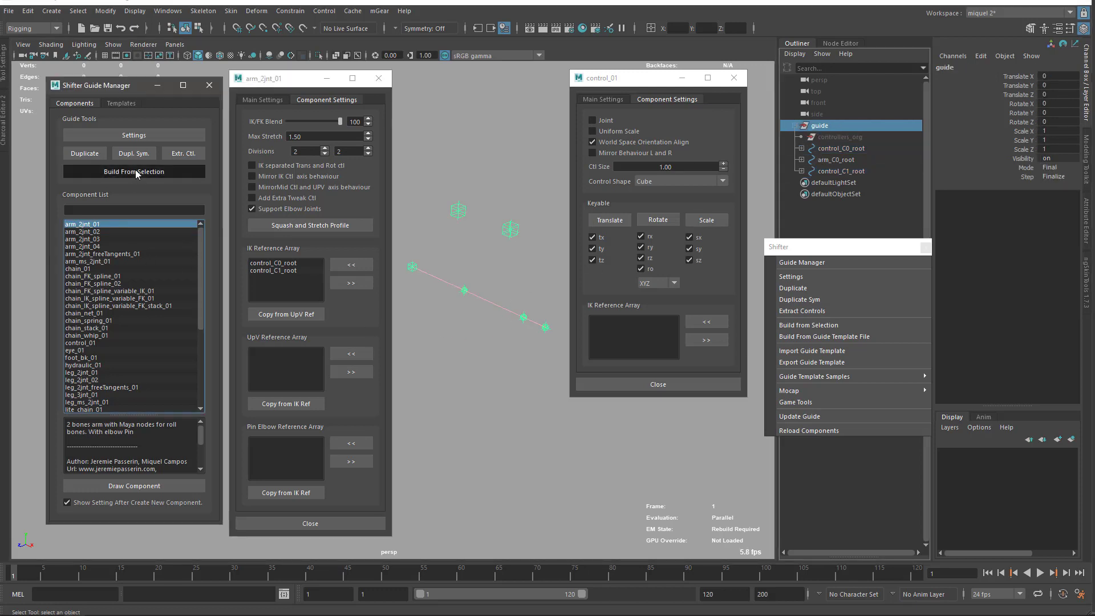
{"action": "left_click_drag", "start_coordinate": [666, 77], "coordinate": [186, 149]}
{"action": "left_click", "coordinate": [456, 149]}
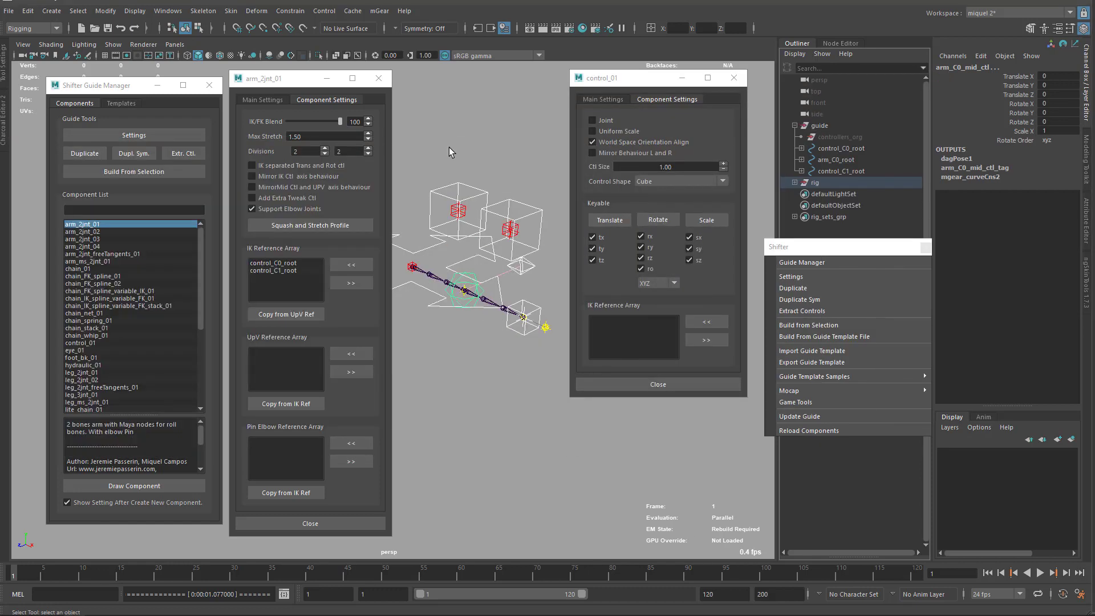
Clear the settings windows from the viewport and bend the arm by moving arm_C0_ik_ctl to about X -1.833, Y -1.713, Z 2.295.
{"action": "left_click_drag", "start_coordinate": [273, 81], "coordinate": [771, 77]}
{"action": "left_click", "coordinate": [733, 77]}
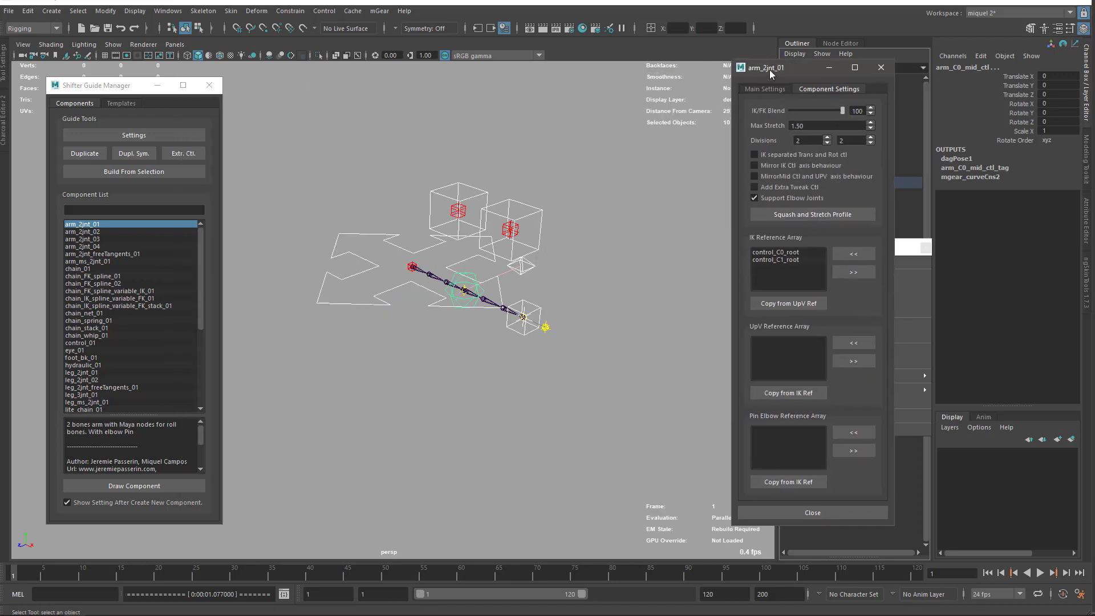
{"action": "scroll", "coordinate": [547, 365], "scroll_direction": "up", "scroll_amount": 1}
{"action": "scroll", "coordinate": [542, 345], "scroll_direction": "up", "scroll_amount": 3}
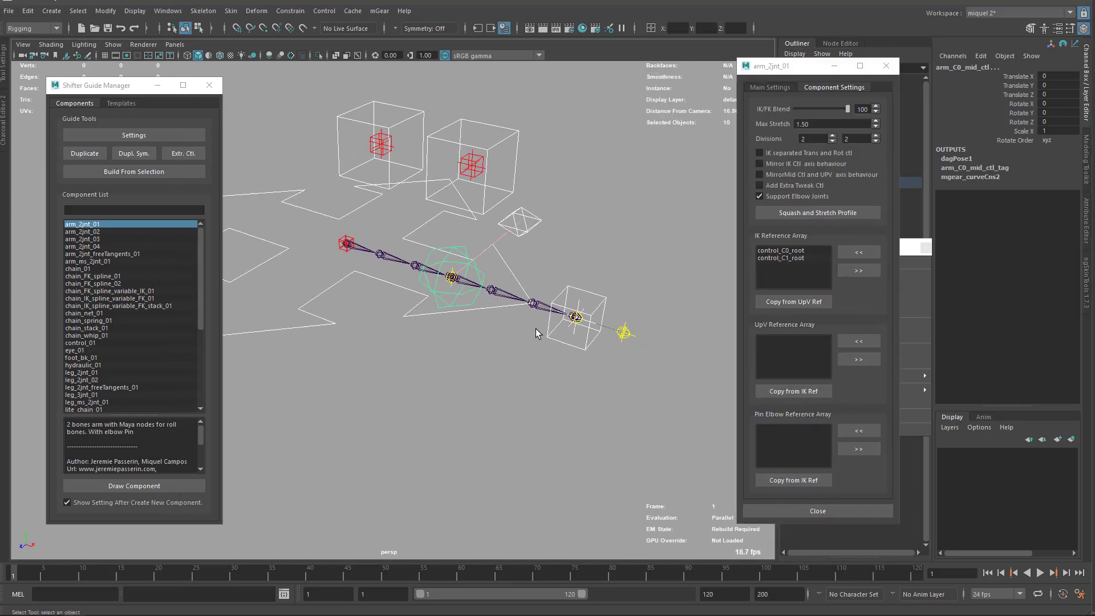
{"action": "left_click", "coordinate": [583, 342]}
{"action": "key", "text": "w"}
{"action": "left_click_drag", "start_coordinate": [576, 317], "coordinate": [388, 319]}
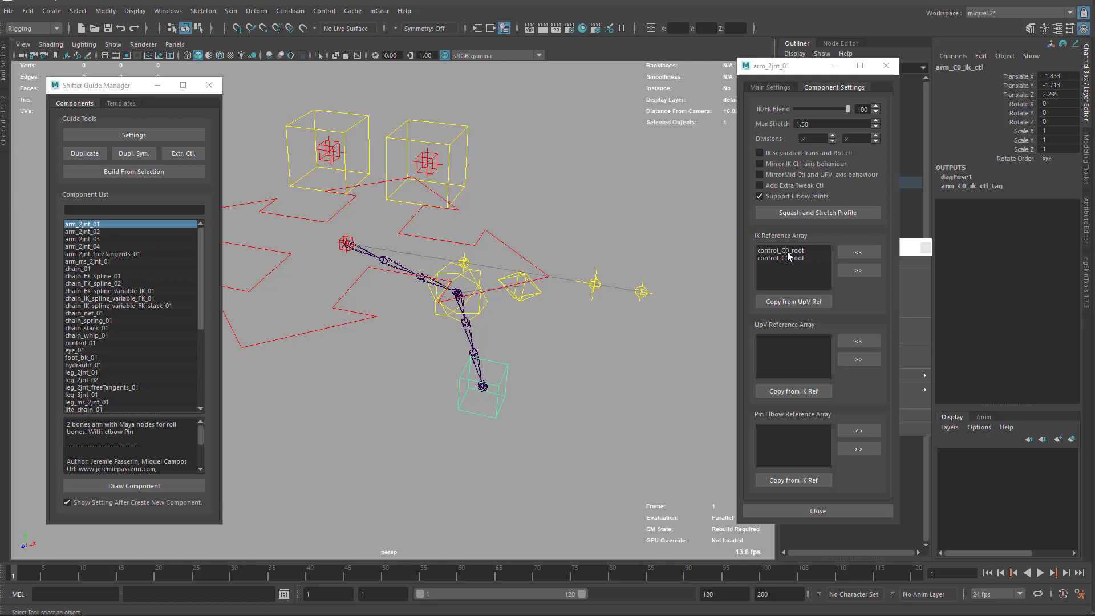
Move control_C0_ctl slightly upward to test whether it drives the arm's IK control.
{"action": "left_click", "coordinate": [463, 151]}
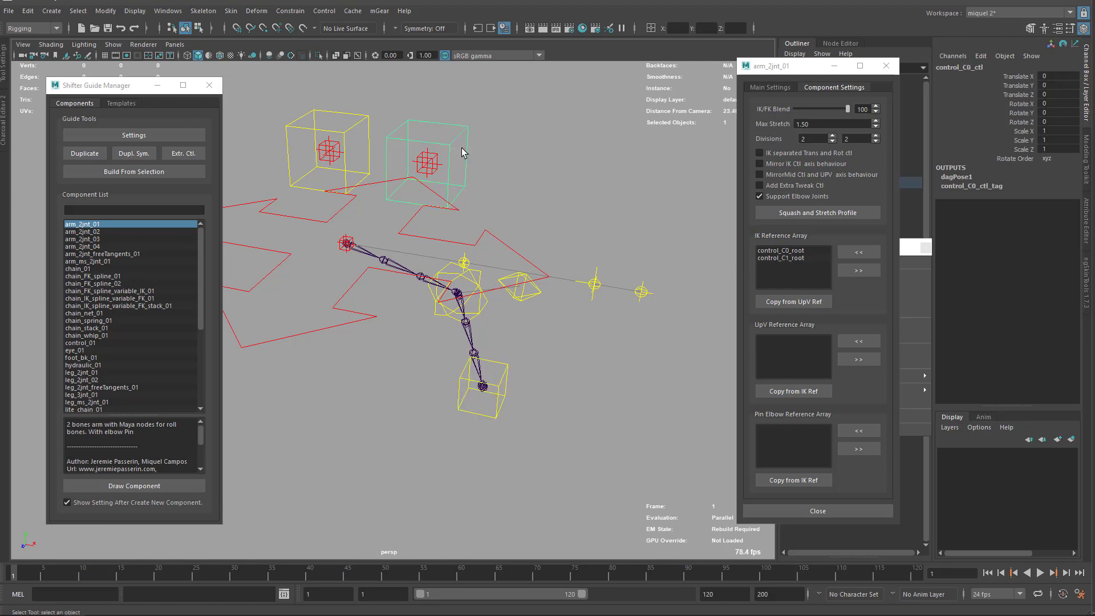
{"action": "key", "text": "w"}
{"action": "mouse_move", "coordinate": [426, 164]}
{"action": "left_mouse_down"}
{"action": "mouse_move", "coordinate": [452, 164]}
{"action": "mouse_move", "coordinate": [427, 166]}
{"action": "mouse_move", "coordinate": [426, 149]}
{"action": "left_mouse_up"}
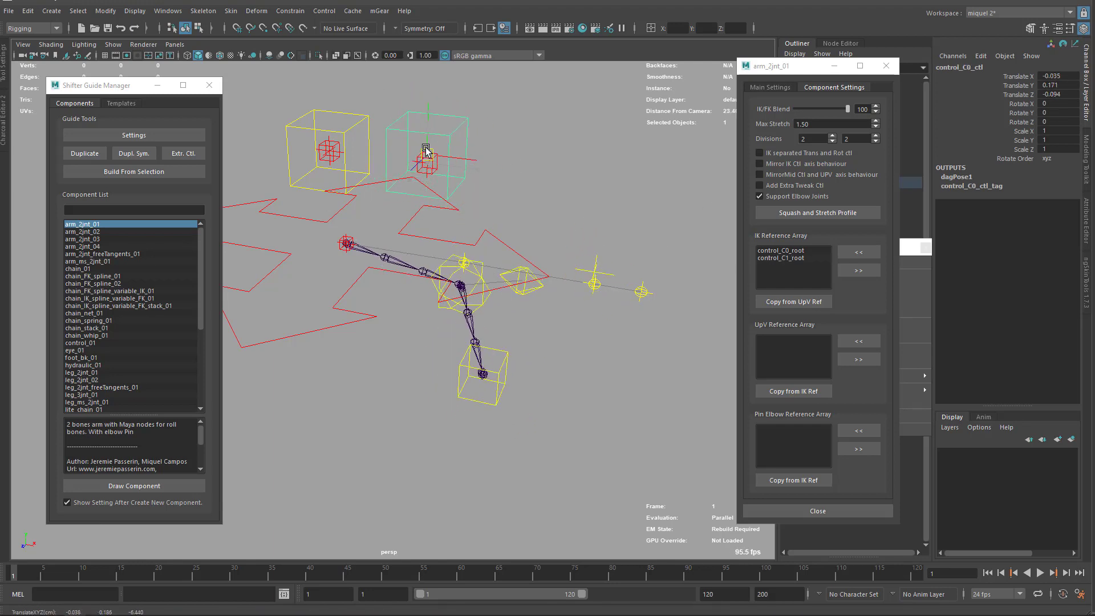
Try moving control_C1_ctl upward to about 0.729 in Y, and undo its moves.
{"action": "left_click", "coordinate": [359, 137]}
{"action": "left_click_drag", "start_coordinate": [329, 146], "coordinate": [318, 117]}
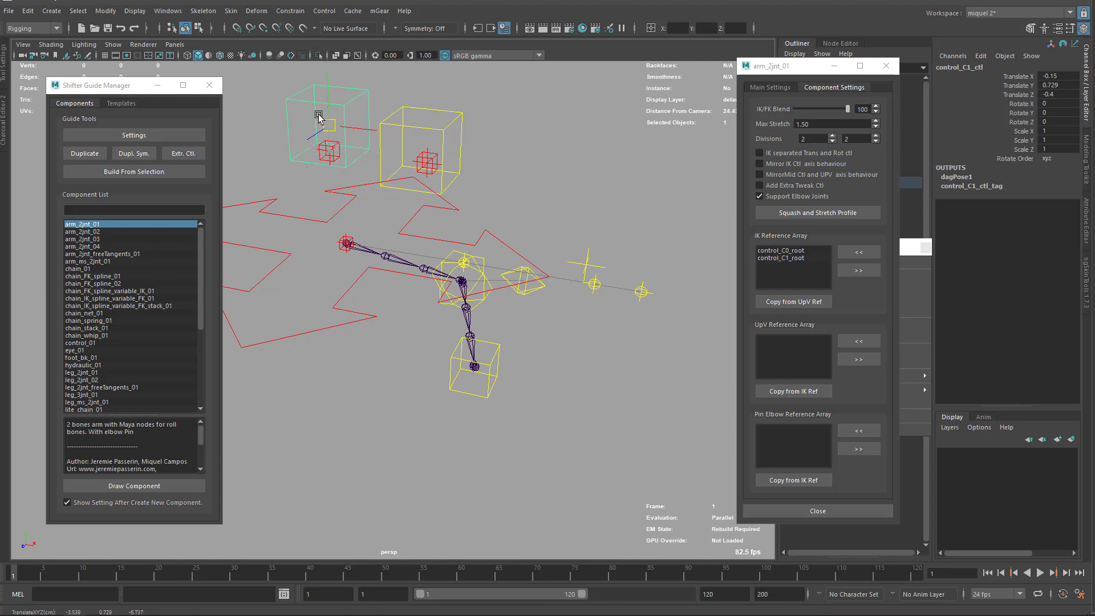
{"action": "key", "text": "ctrl+z"}
{"action": "key", "text": "ctrl+z"}
{"action": "key", "text": "ctrl+z"}
{"action": "key", "text": "ctrl+z"}
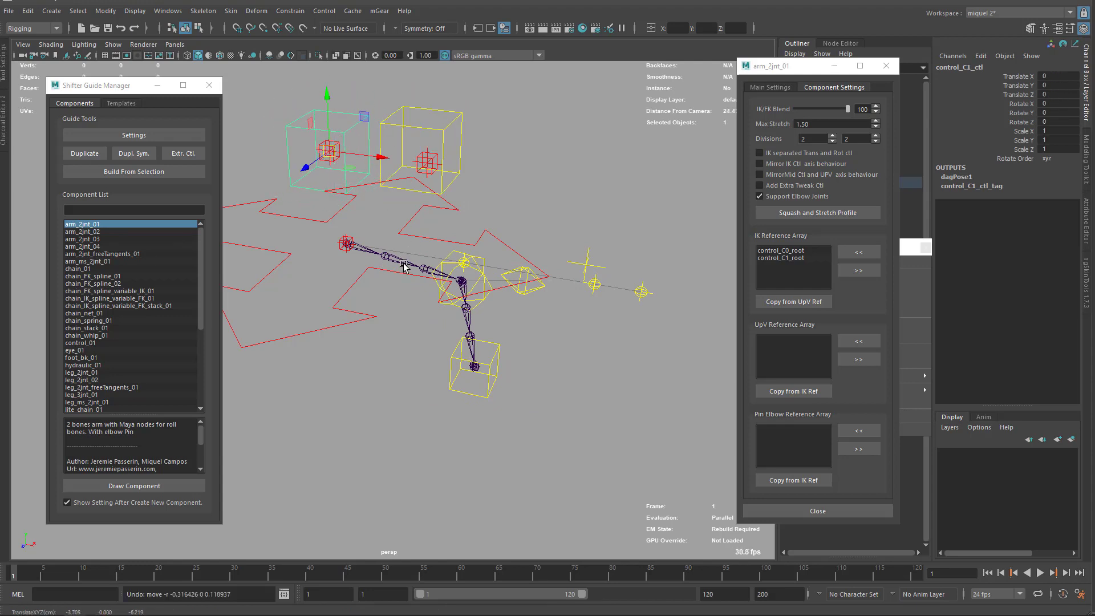
Set the arm's Ik Ref on global_C0_ctl to control_C1_ctl.
{"action": "left_click", "coordinate": [359, 315]}
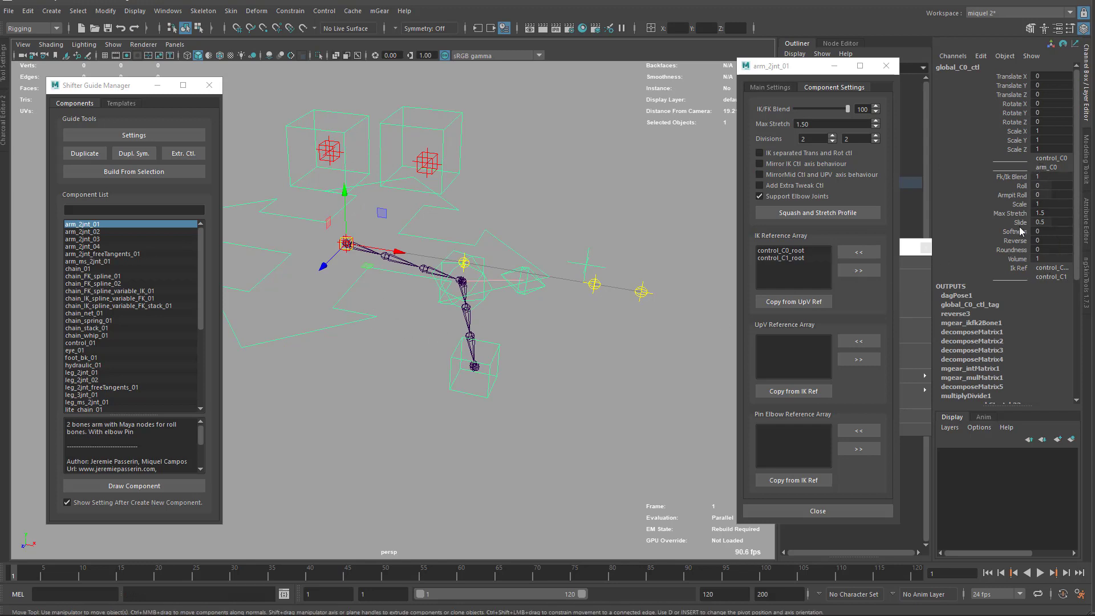
{"action": "left_click", "coordinate": [1062, 269]}
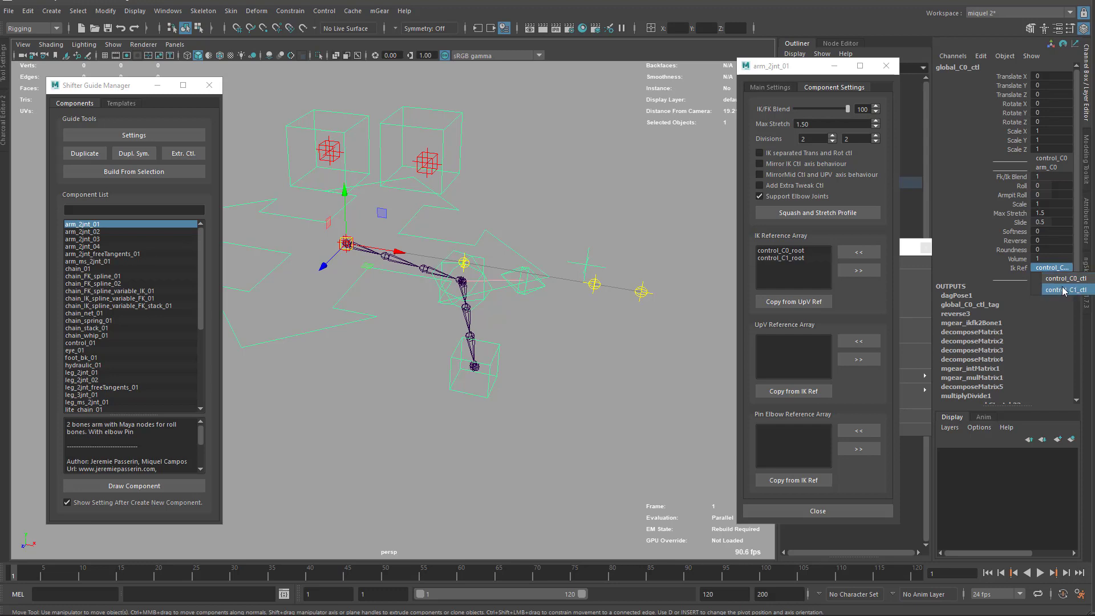
{"action": "left_click", "coordinate": [1064, 290]}
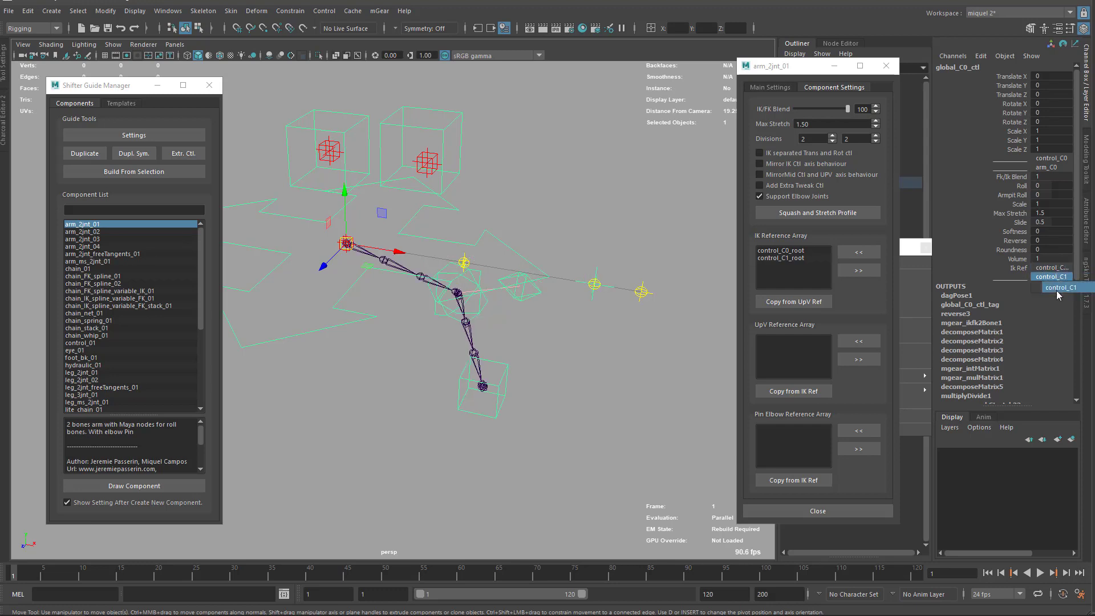
{"action": "left_click", "coordinate": [1056, 276]}
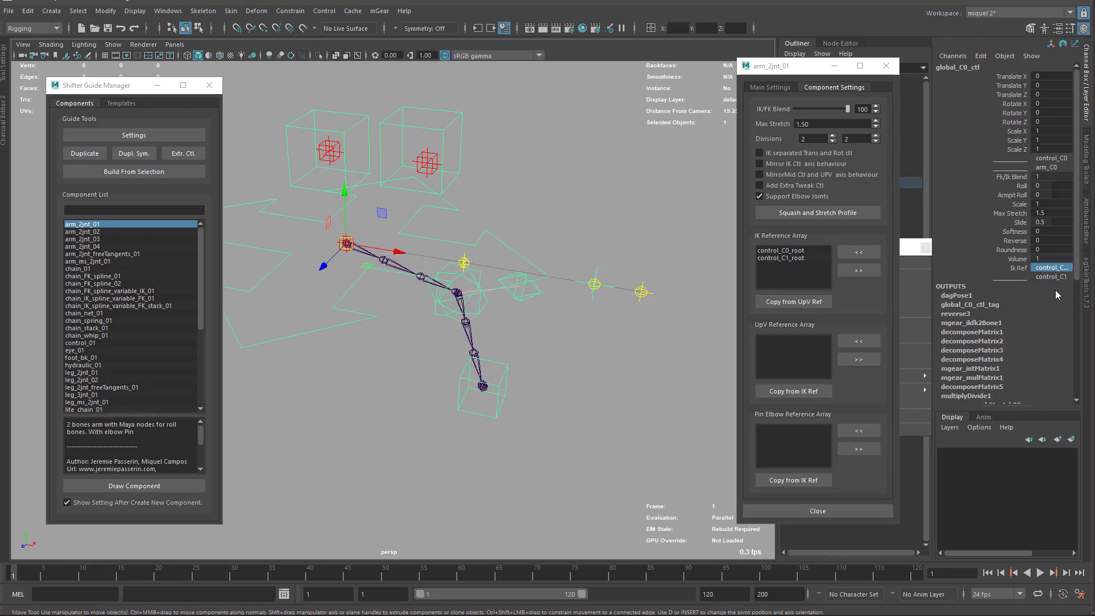
Test the IK reference by moving control_C1_ctl, and move control_C0_ctl to about X 0.688, Y 0.341, Z -0.481.
{"action": "left_click_drag", "start_coordinate": [426, 374], "coordinate": [494, 422], "text": "alt"}
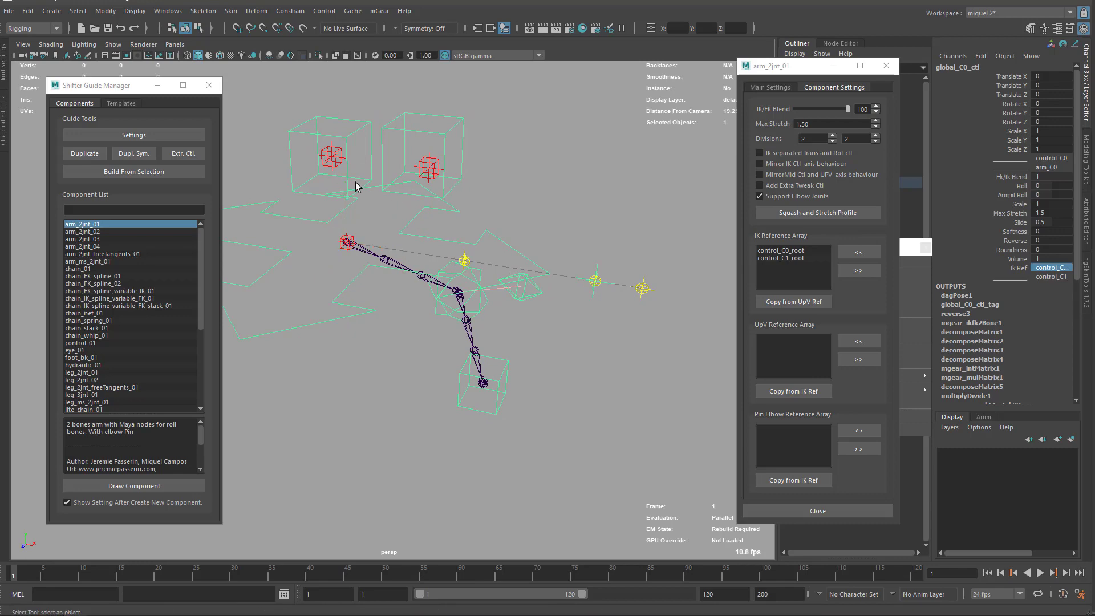
{"action": "left_click", "coordinate": [336, 152]}
{"action": "left_click_drag", "start_coordinate": [335, 152], "coordinate": [325, 143]}
{"action": "left_click", "coordinate": [469, 121]}
{"action": "left_click_drag", "start_coordinate": [439, 152], "coordinate": [455, 155]}
{"action": "right_click_drag", "start_coordinate": [480, 306], "coordinate": [589, 368], "text": "alt"}
{"action": "left_click_drag", "start_coordinate": [589, 368], "coordinate": [599, 393], "text": "alt"}
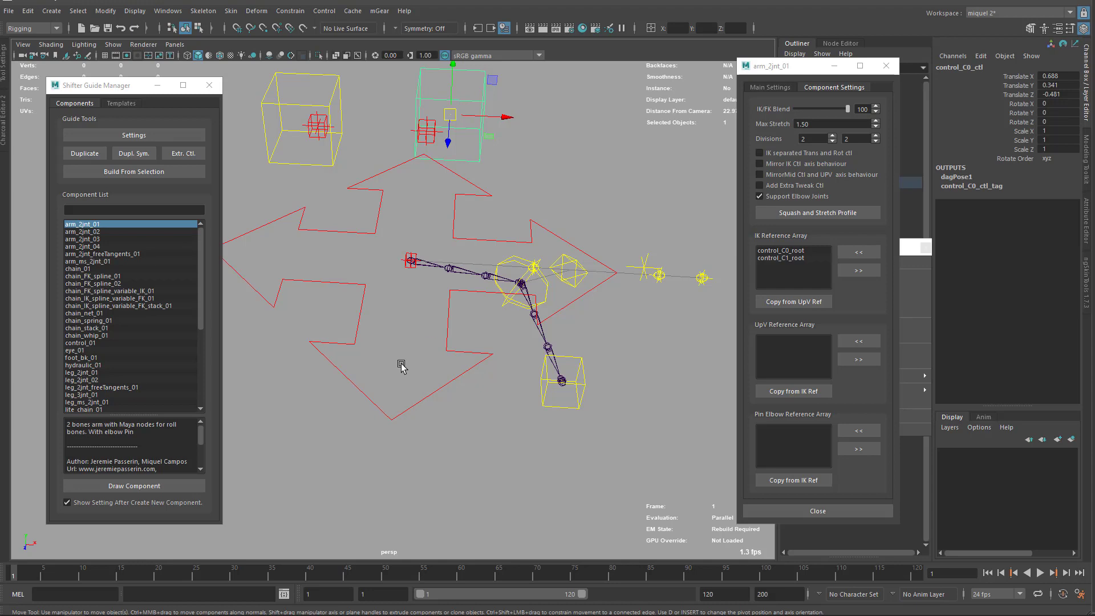
{"action": "left_click_drag", "start_coordinate": [432, 372], "coordinate": [489, 365], "text": "alt"}
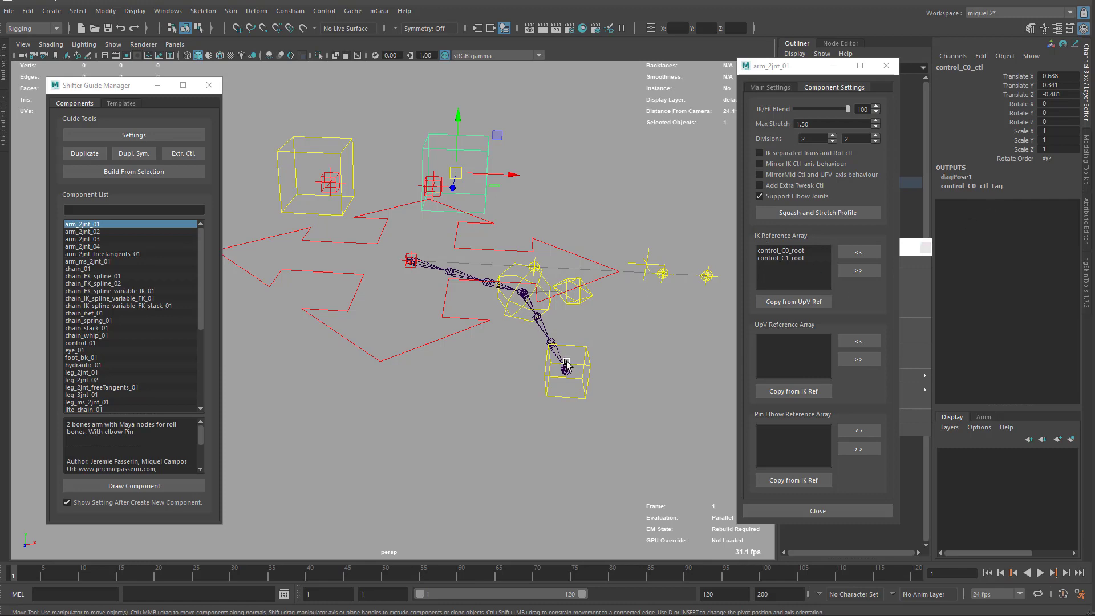
{"action": "left_click_drag", "start_coordinate": [569, 365], "coordinate": [492, 266], "text": "alt"}
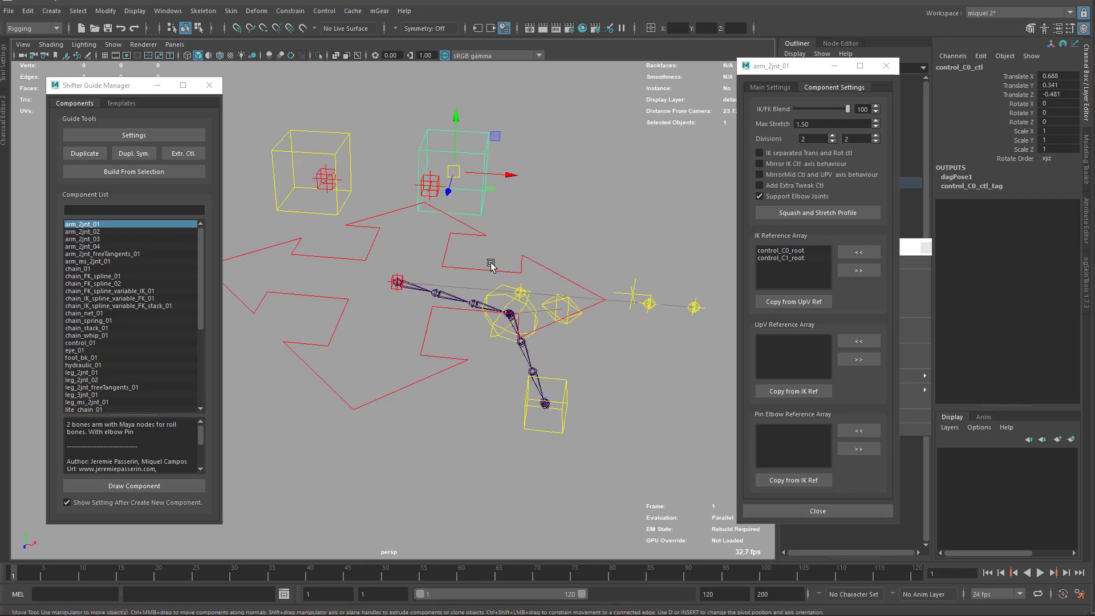